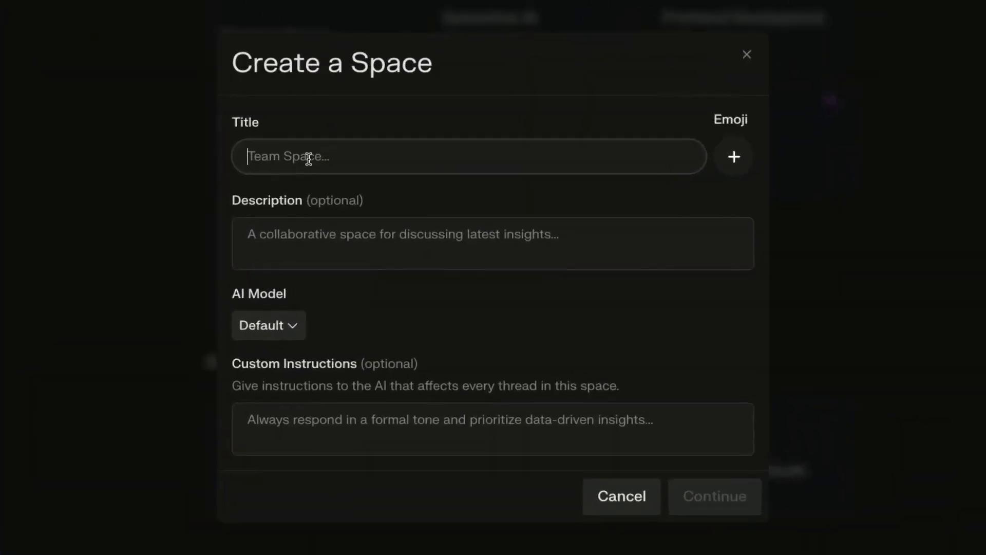
Enter the space title 'Generative AI Insight', pick the computer emoji, and view the AI model list.
type("Generative AI Insights")
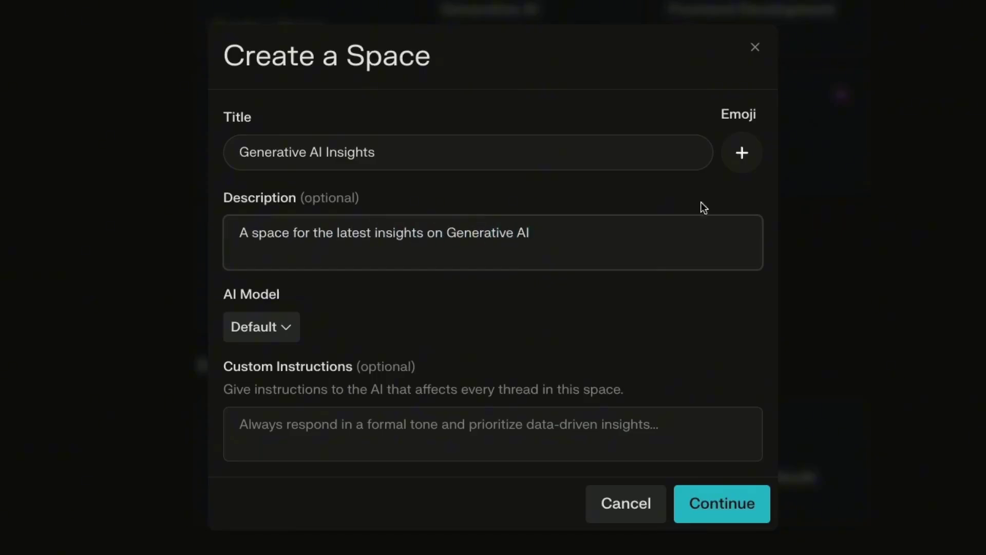
left_click(742, 153)
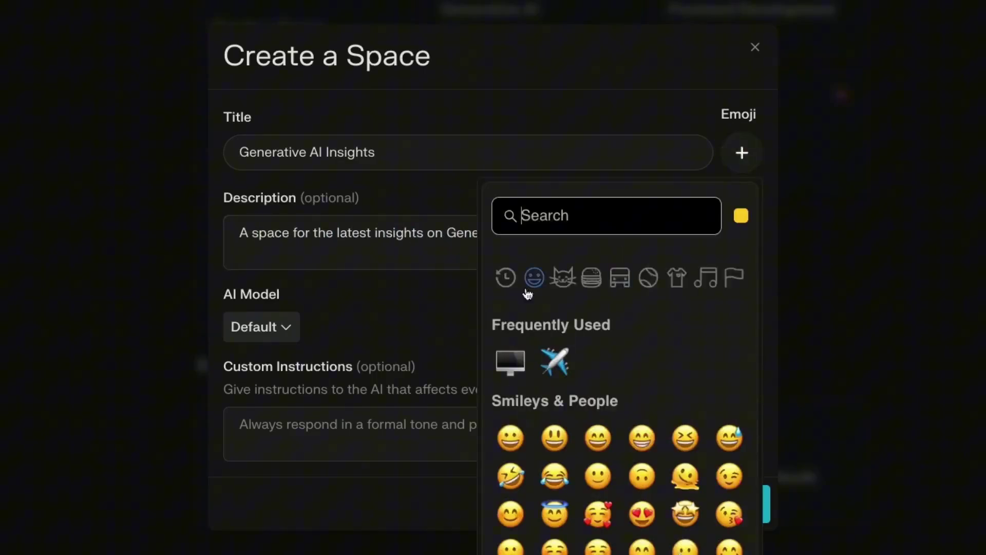
left_click(511, 362)
left_click(294, 321)
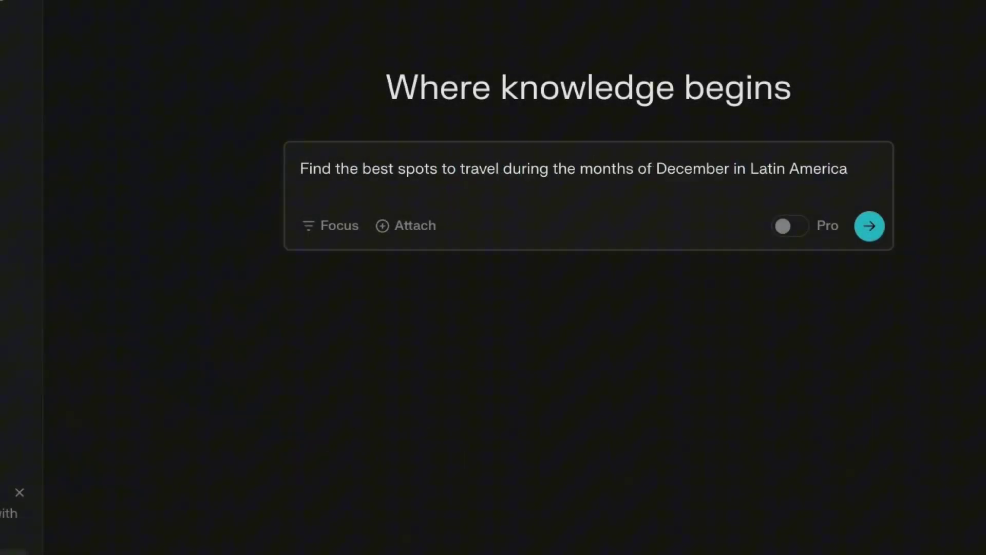
Submit the Latin America travel query, review the answer, then resubmit it as a new thread.
left_click(870, 225)
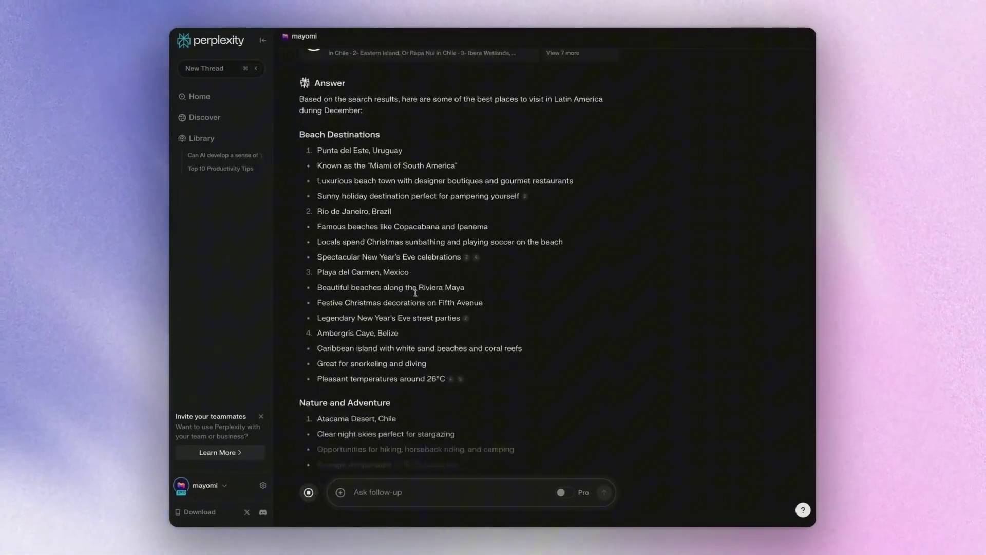
scroll(416, 295, "down", 5)
scroll(434, 364, "down", 6)
scroll(434, 363, "up", 15)
key("super+k")
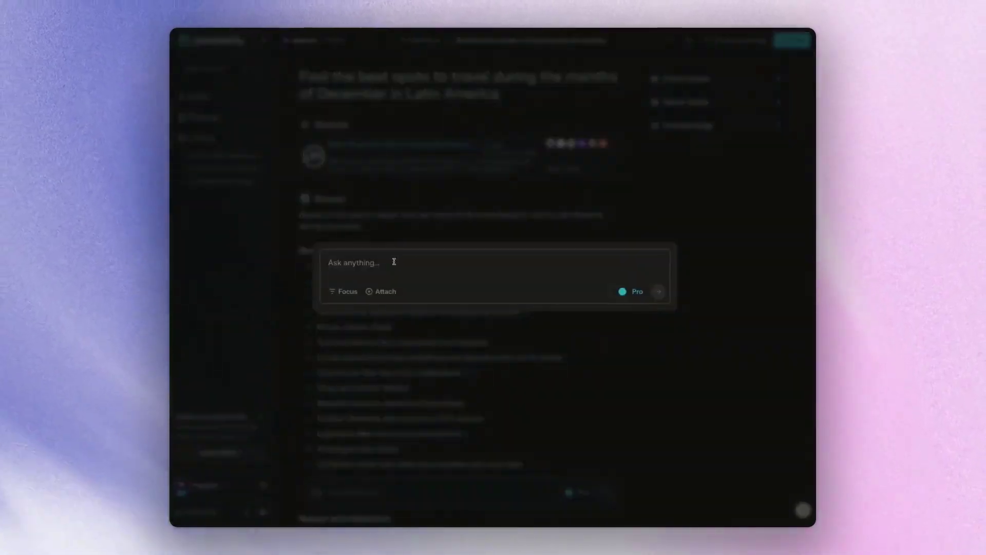
type("Find the best spots to travel during the months of December in Latin America")
key("Return")
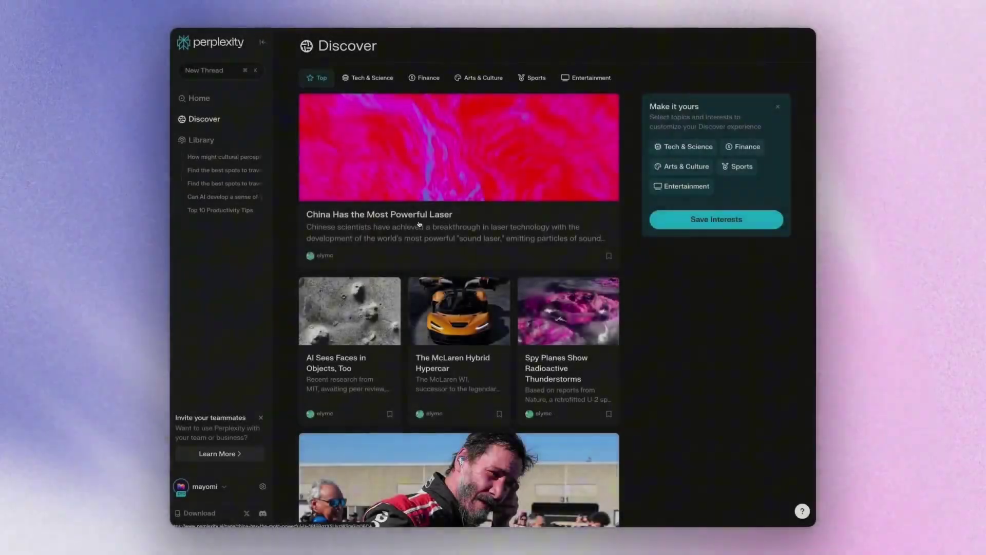
Read through the 'China Has the Most Powerful Laser' article.
left_click(419, 224)
scroll(431, 257, "down", 12)
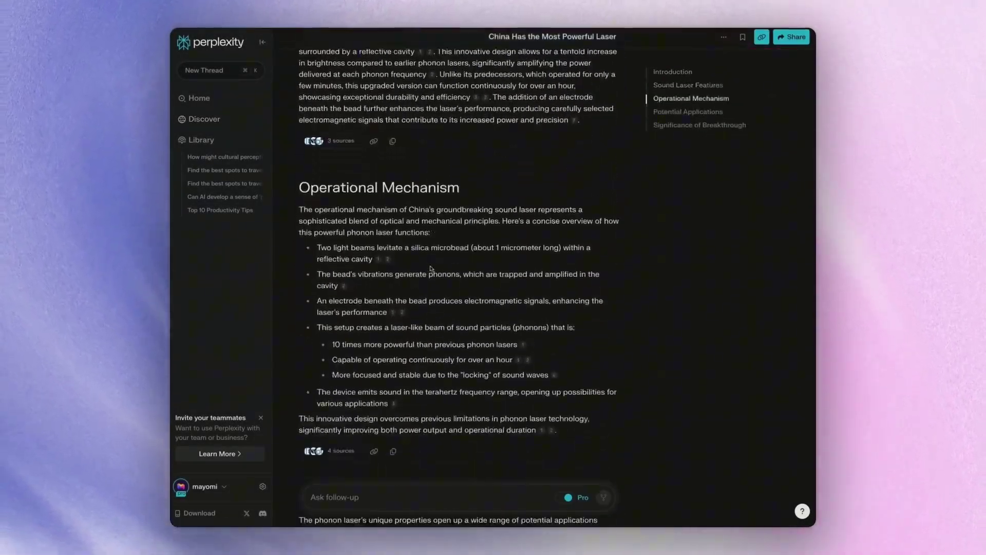
scroll(431, 265, "up", 12)
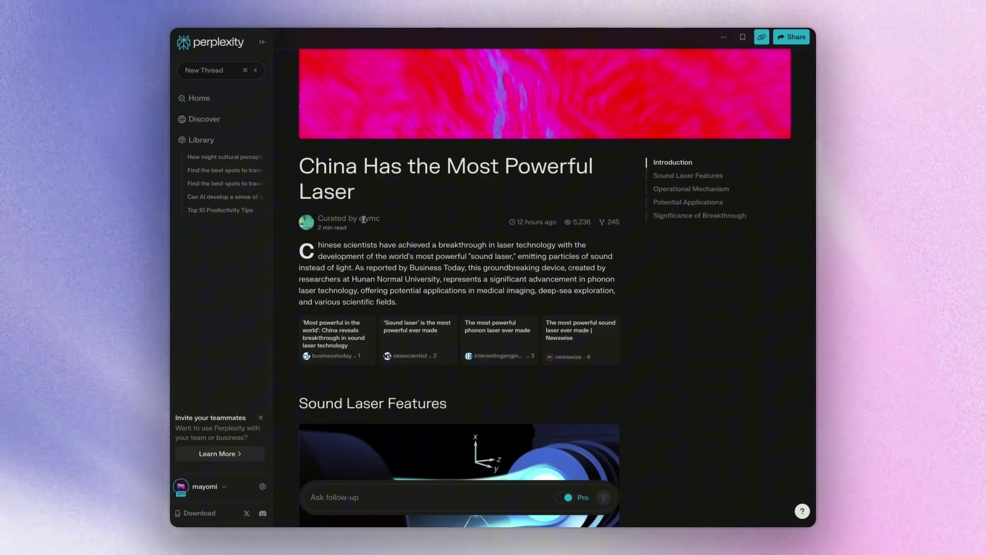
scroll(395, 208, "down", 1)
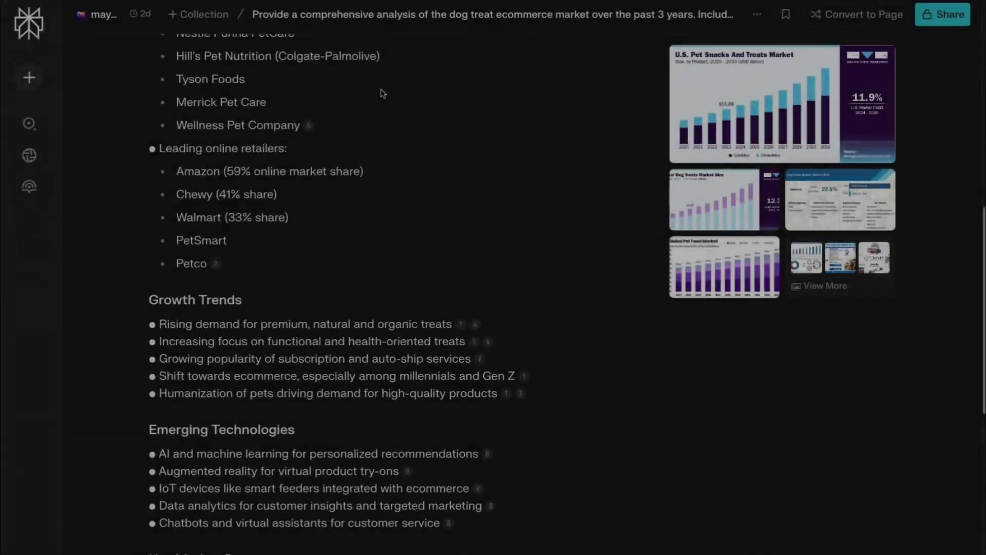
scroll(386, 88, "down", 5)
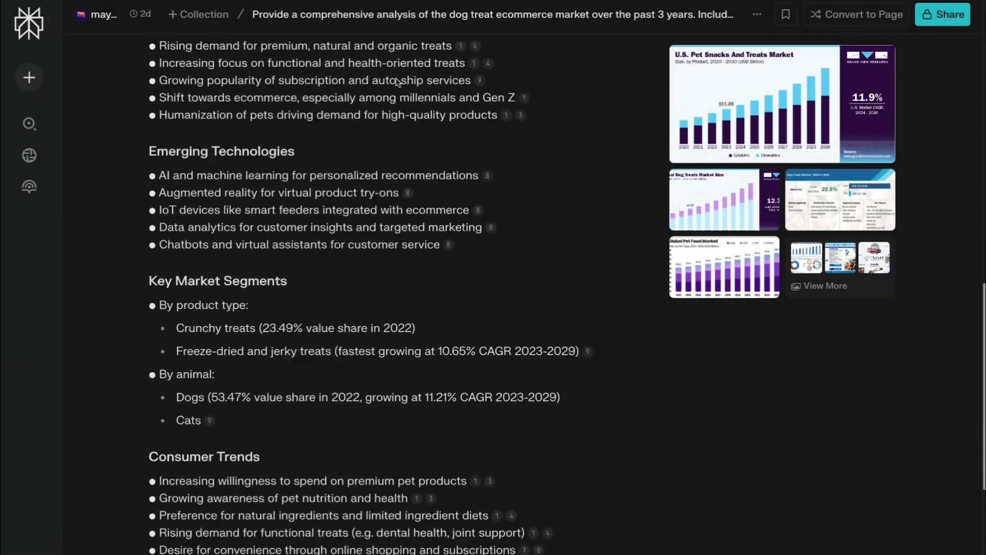
scroll(437, 170, "up", 5)
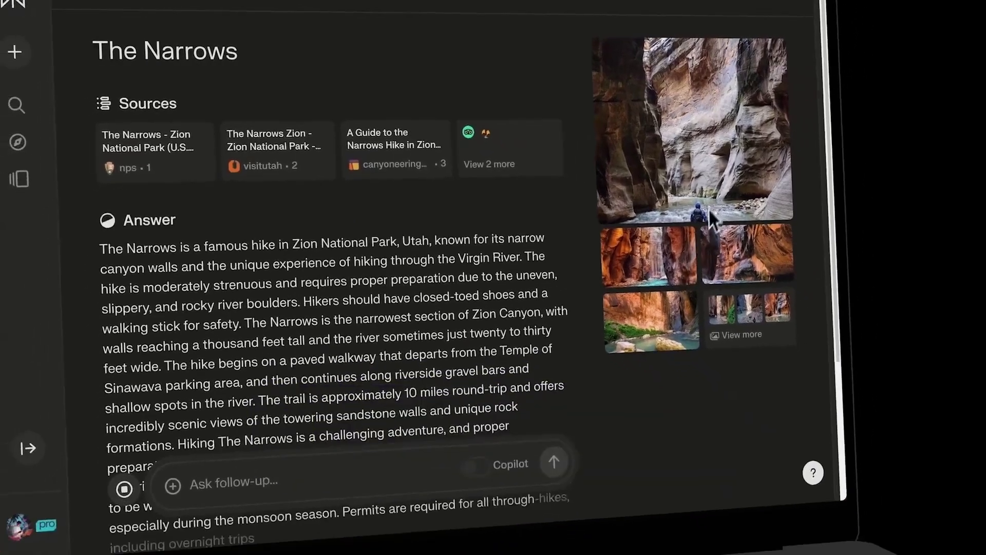
Enlarge the canyon photo, then load video results and play the Top 5 Kyoto video.
left_click(708, 205)
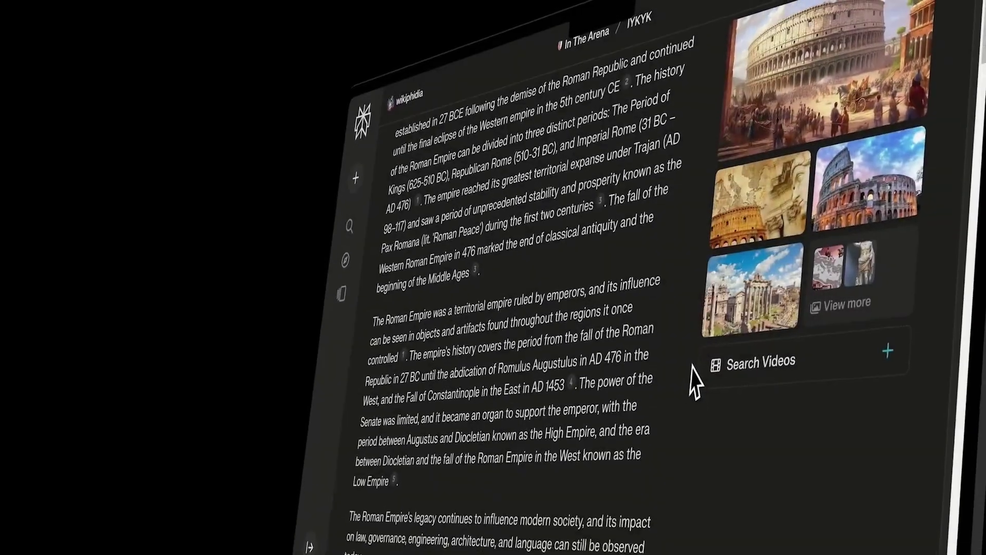
scroll(703, 369, "down", 10)
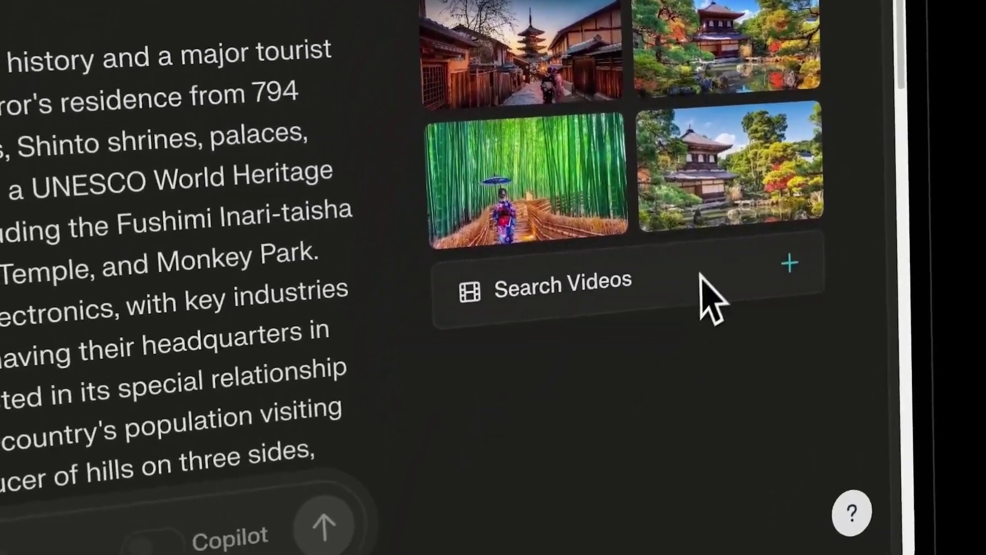
left_click(660, 349)
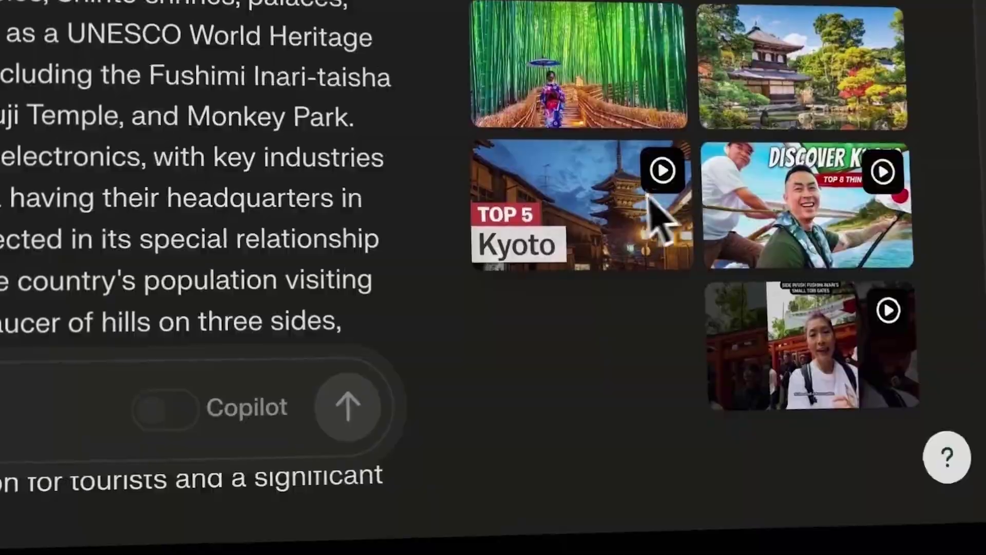
left_click(647, 201)
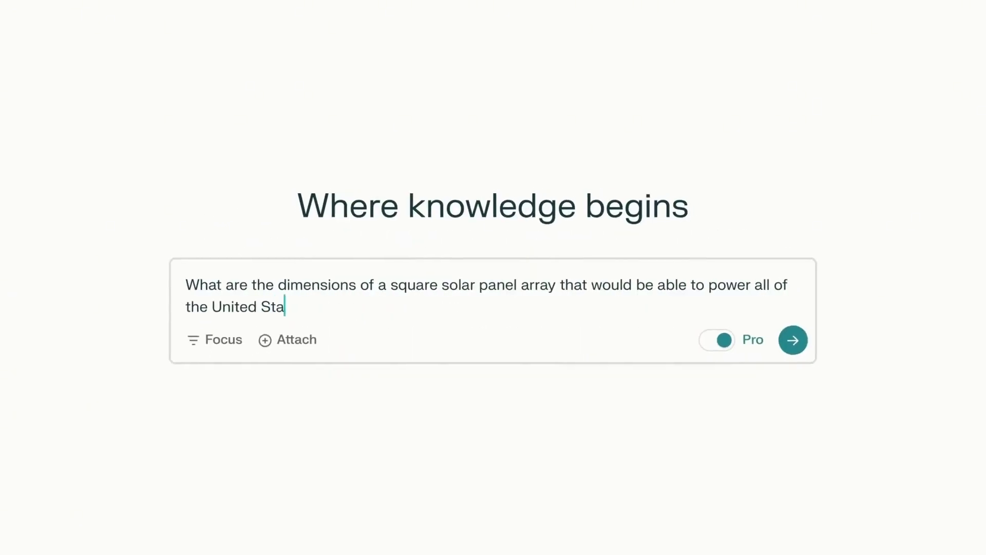
Type 'tes' into the home page search box.
type("tes")
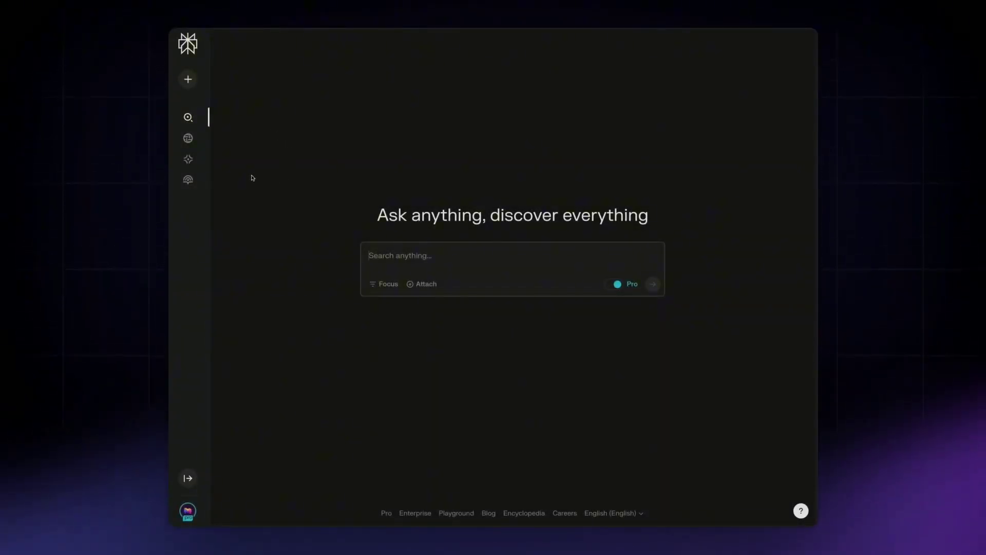
Switch to the Spaces page listing Generative AI, Frontend Development and Vacation Planning.
left_click(189, 161)
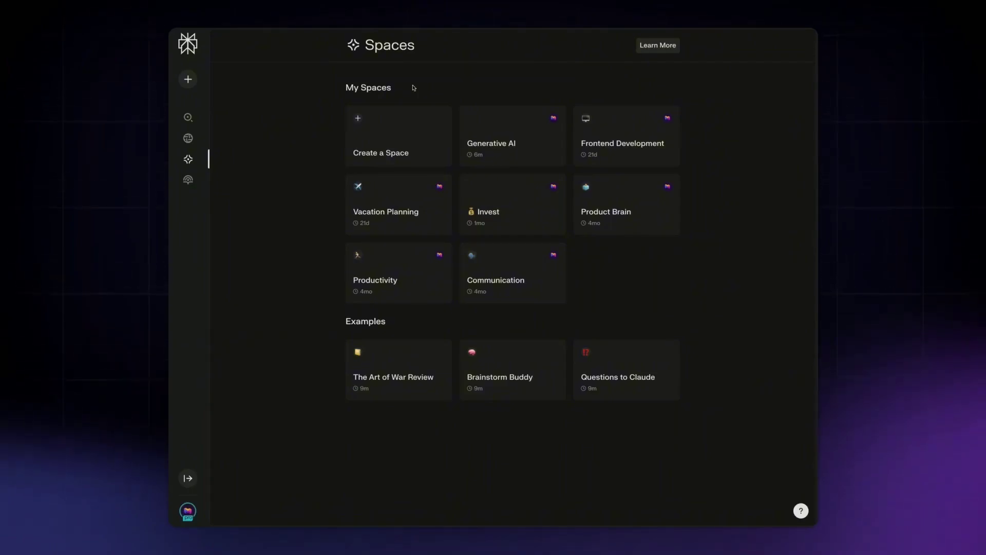
Start a new space titled 'Generative AI Insights', fill its description, and bring up the emoji picker.
left_click(372, 132)
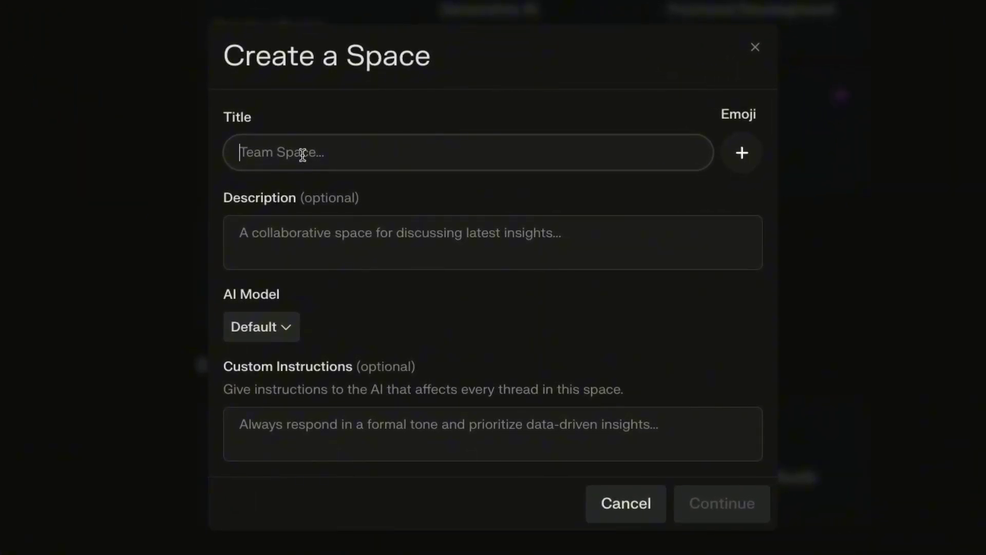
type("Generative AI Insights")
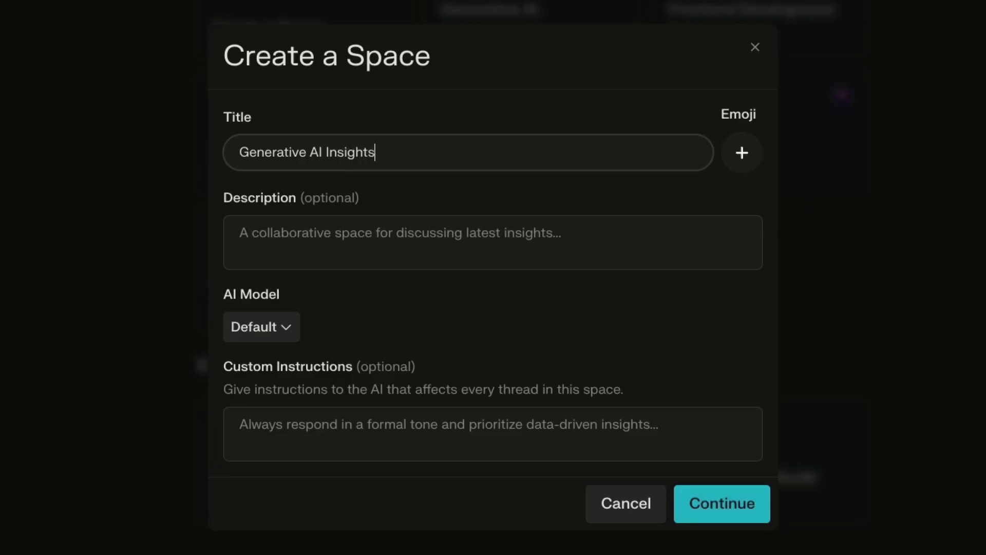
left_click(239, 233)
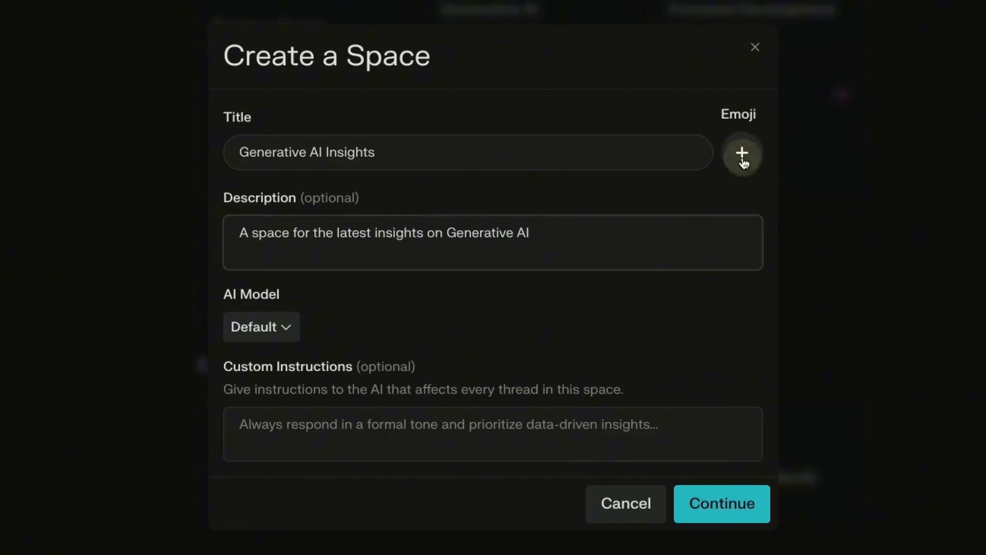
left_click(743, 154)
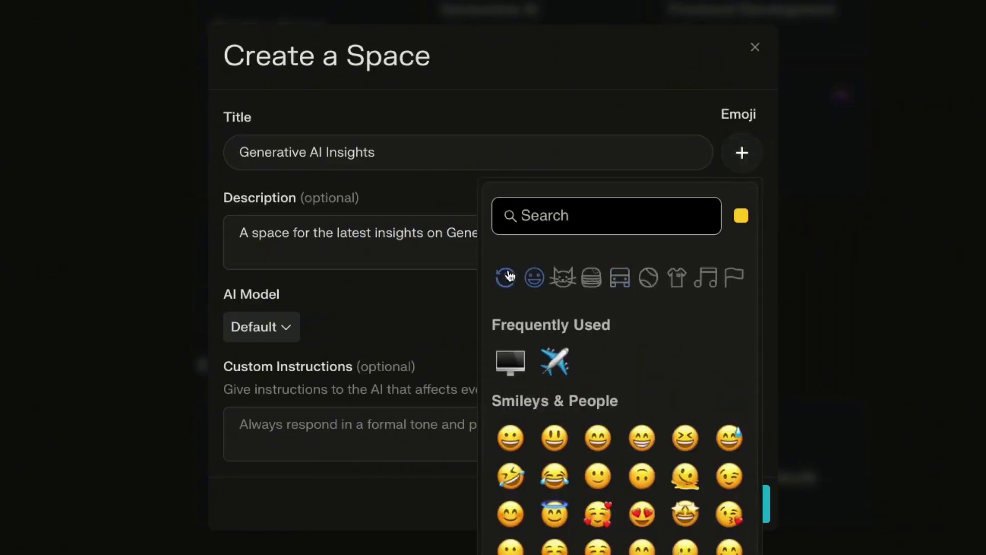
key("Escape")
left_click(730, 165)
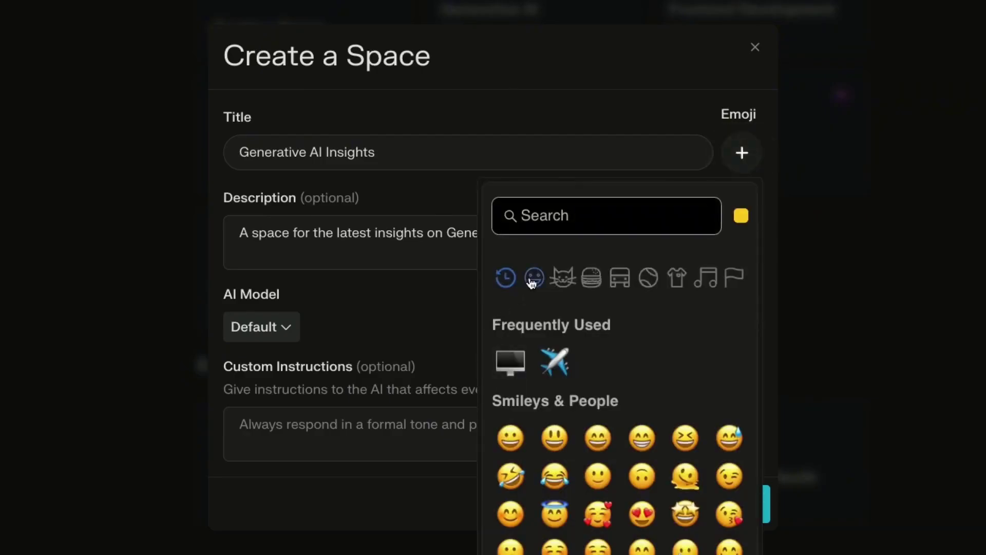
Choose the robot emoji, keep the Default model, and add instruction 'Prioritize data-driven insights'.
type("robot")
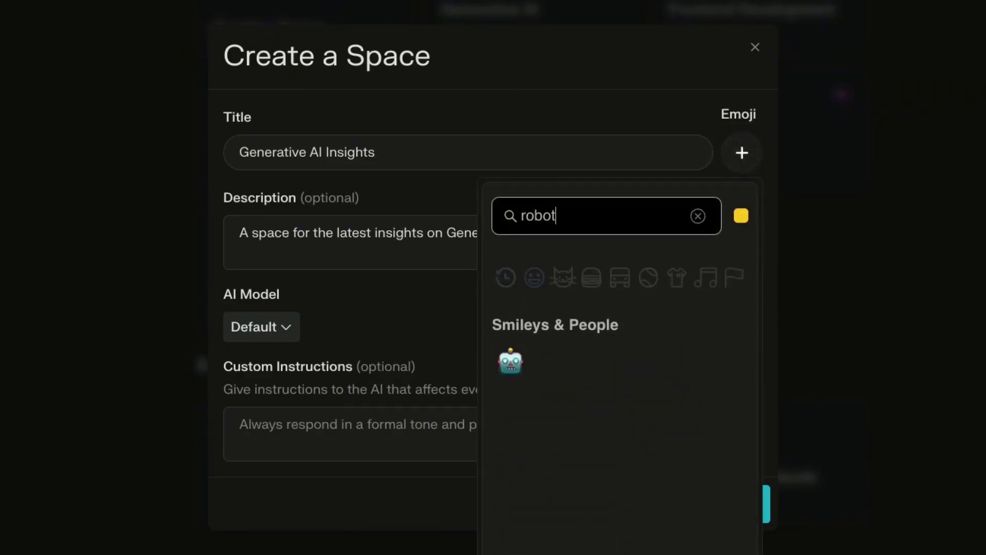
left_click(511, 362)
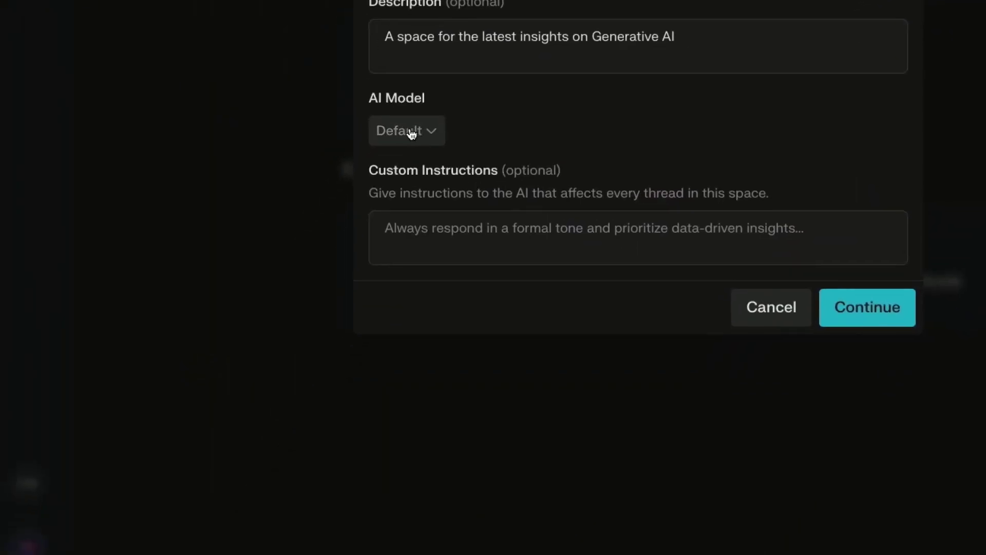
left_click(441, 117)
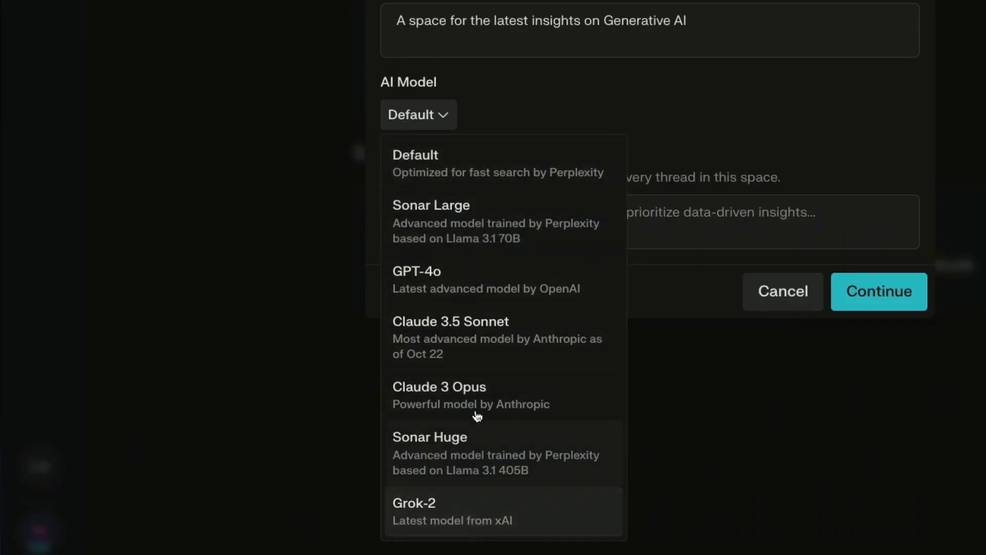
left_click(433, 122)
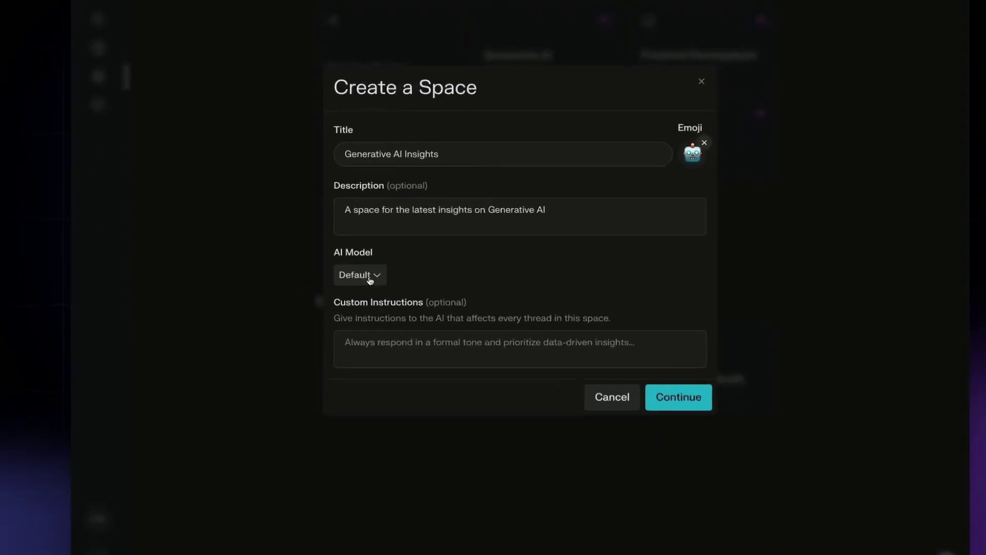
left_click(372, 347)
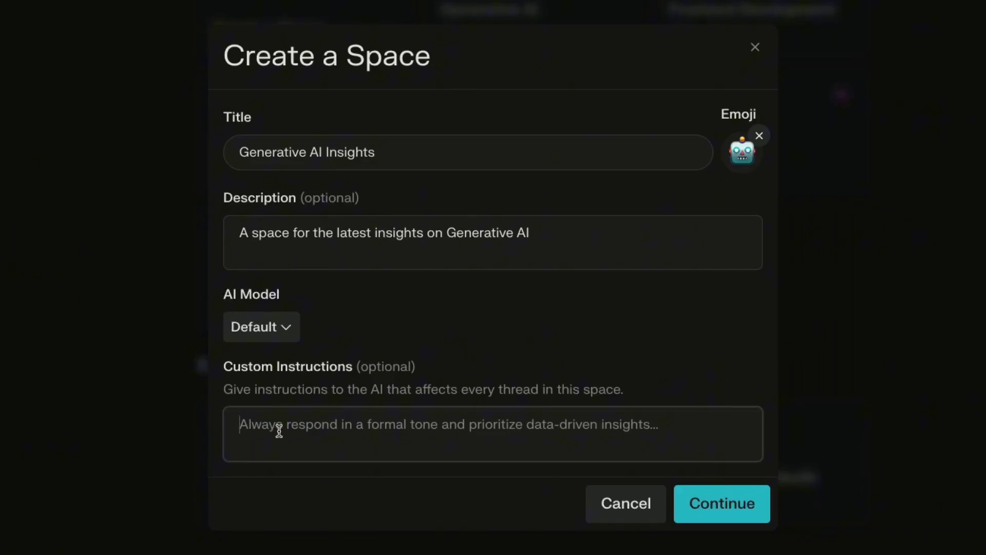
type("Pr")
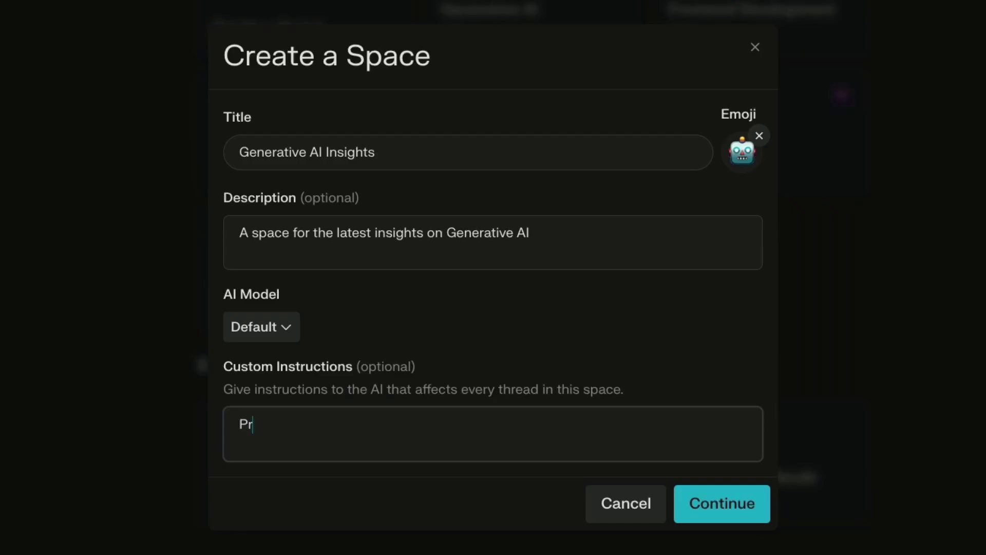
type("ioritize data-driven insights")
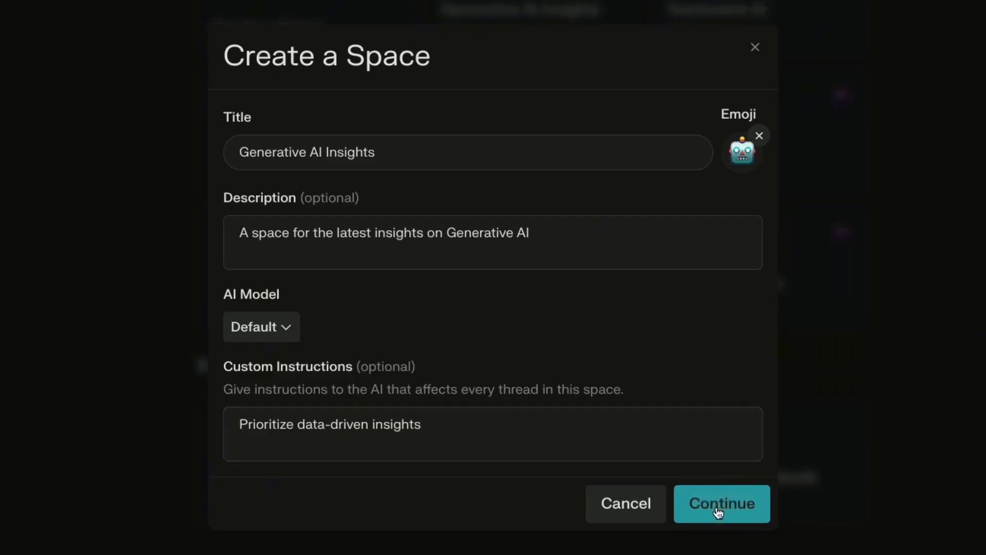
Create the Generative AI Insights space, enter it, and bring up its Files manager.
left_click(725, 512)
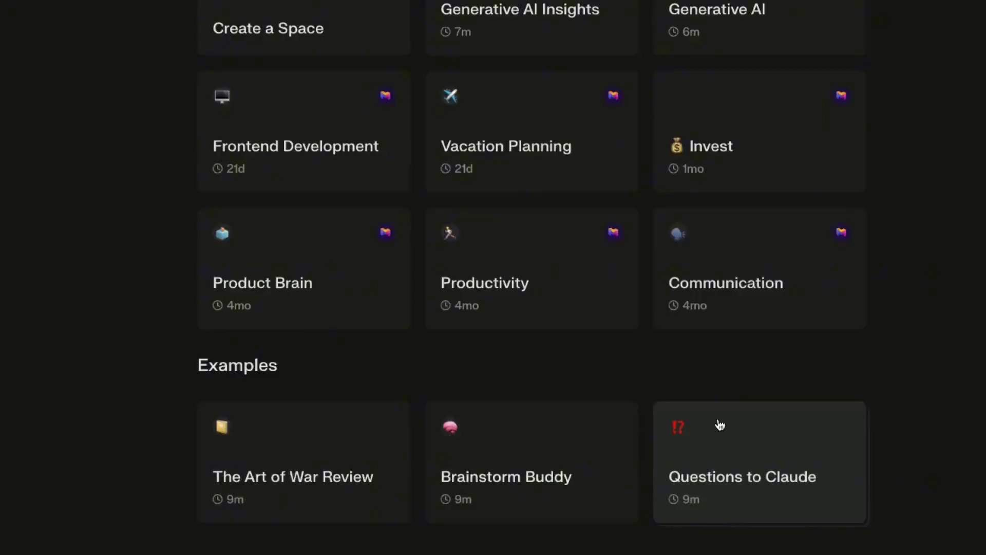
left_click(534, 23)
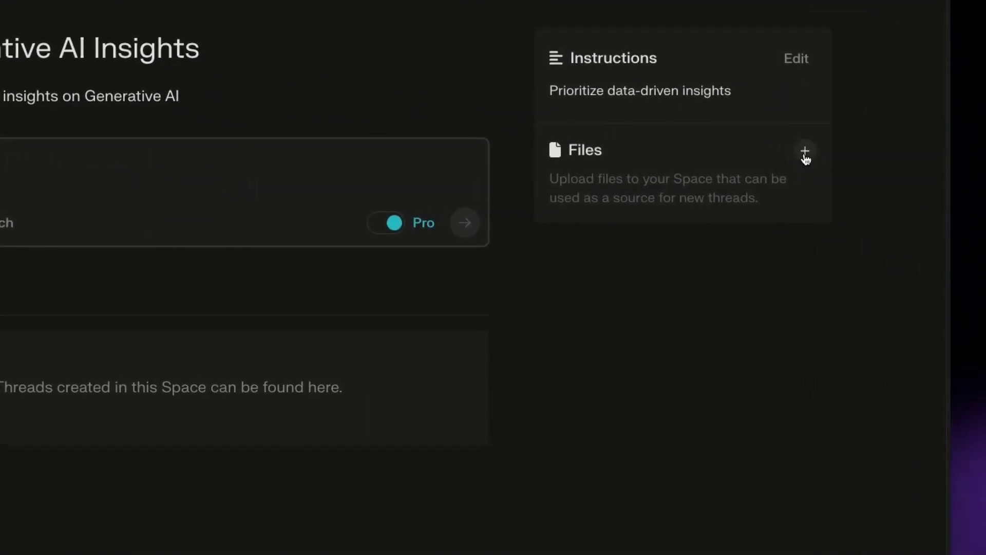
left_click(805, 154)
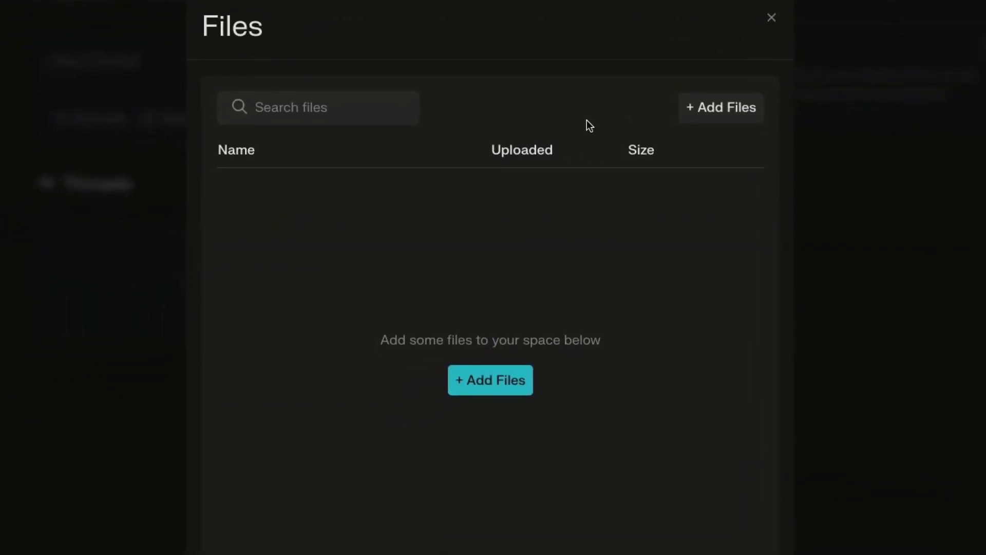
Upload the three generative AI PDF reports, including the-state-of-ai-in-2023, to the space.
left_click(696, 107)
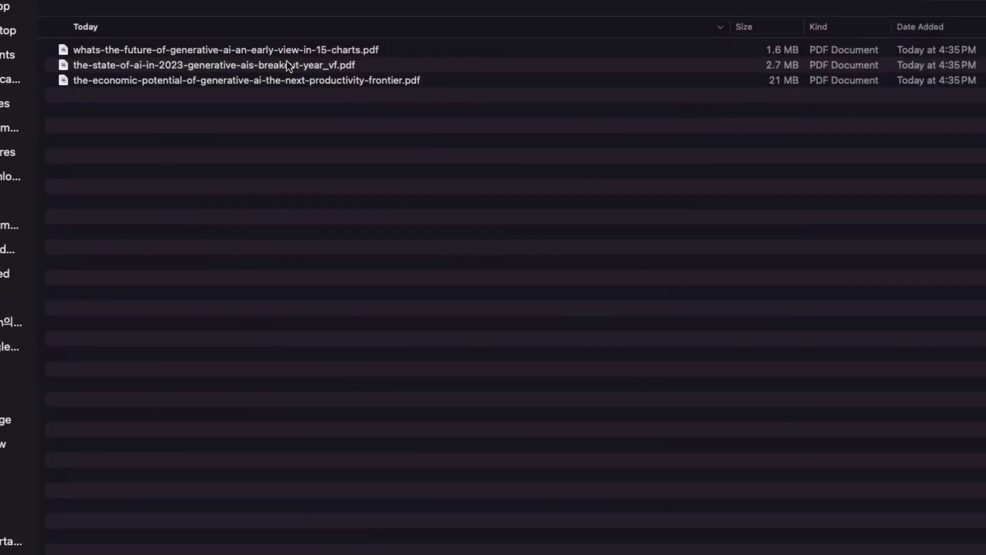
left_click(408, 49)
left_click(408, 81, "shift")
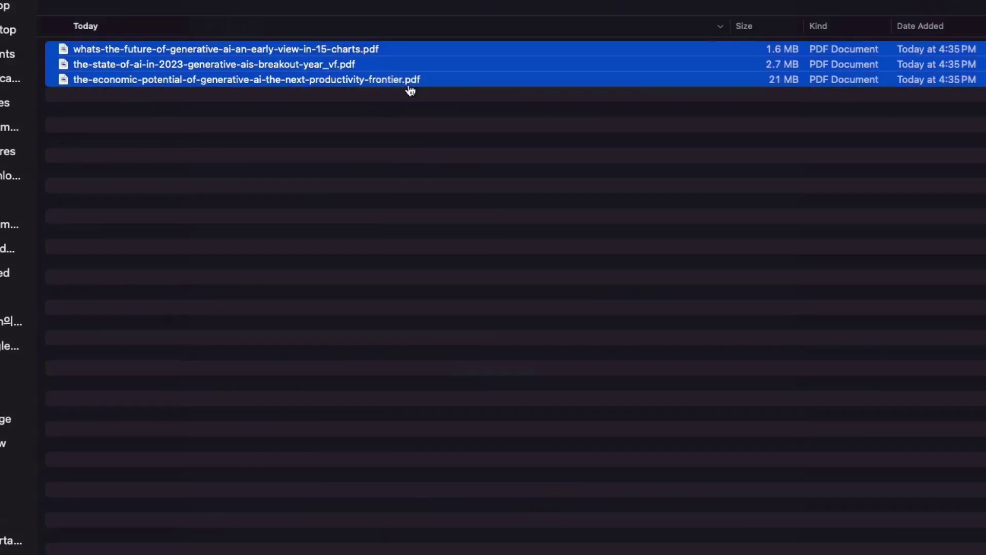
key("Return")
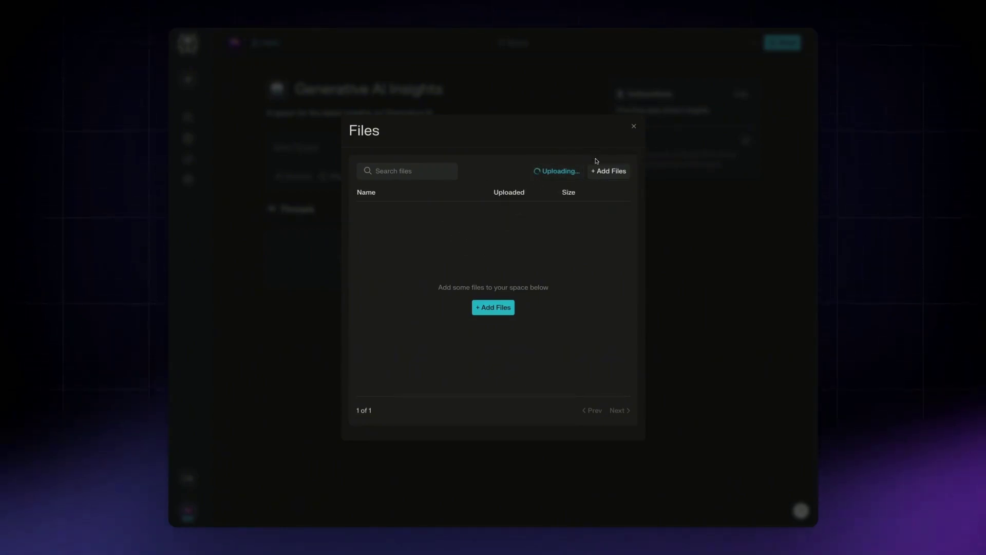
Close the Files dialog and review which sources new threads will search.
left_click(632, 127)
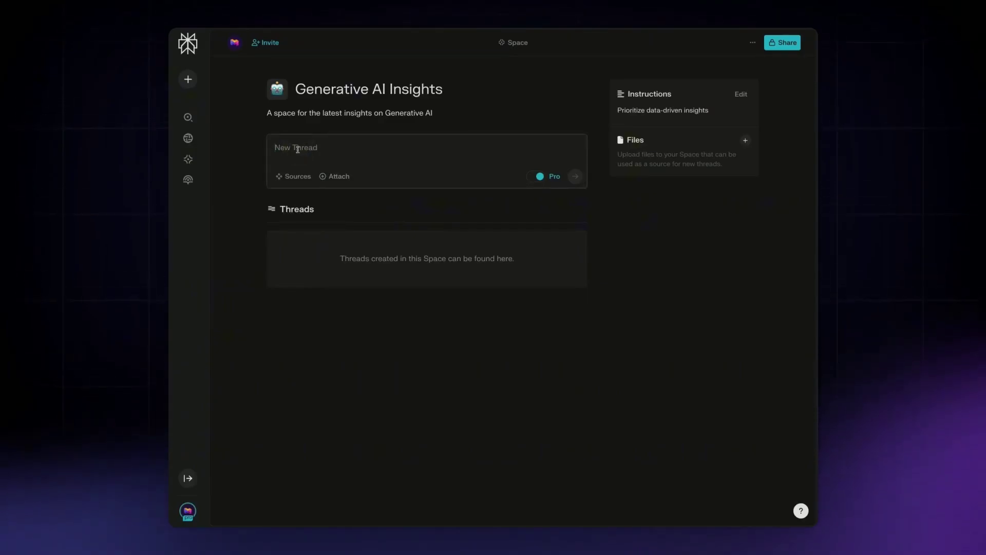
left_click(298, 175)
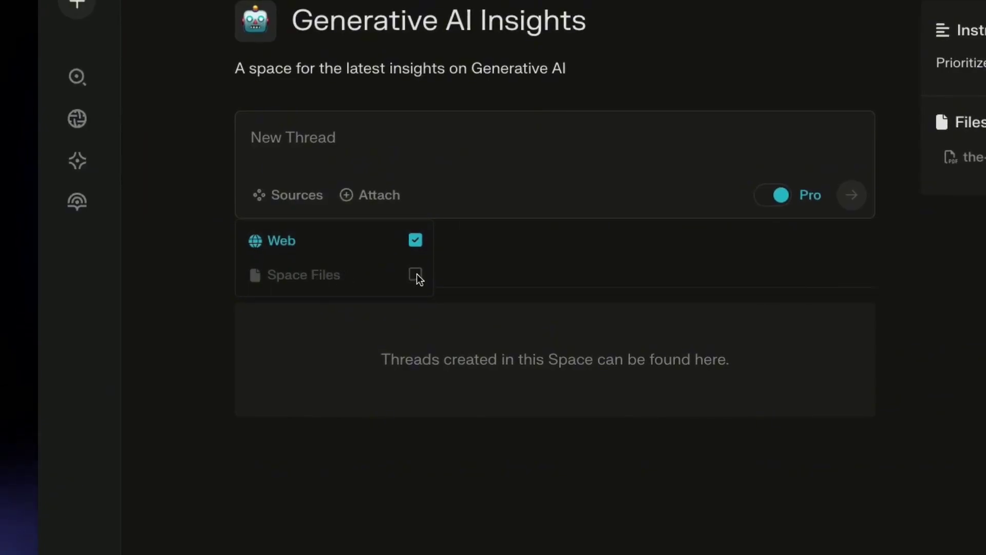
left_click(631, 208)
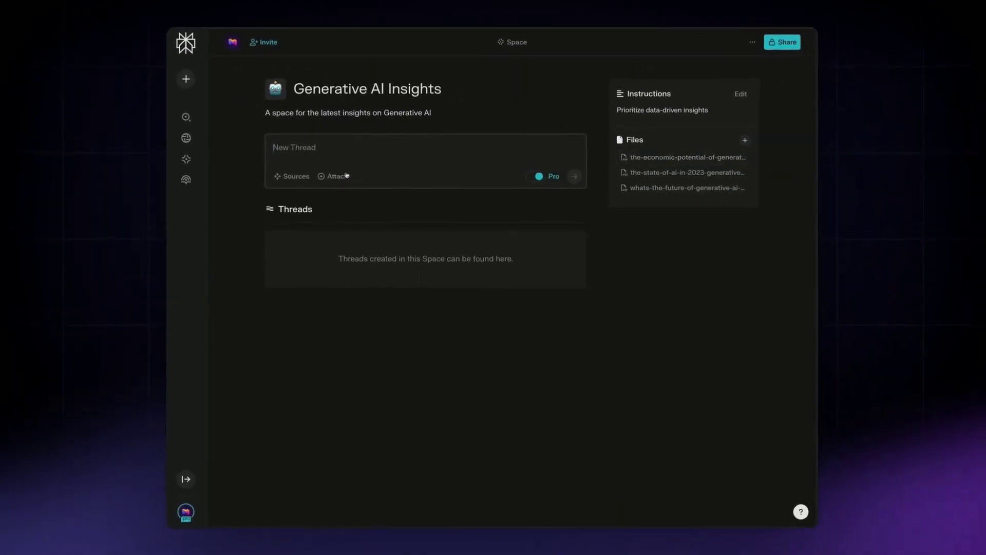
Ask a new thread for the latest advancements in generative AI in 2024.
left_click(328, 149)
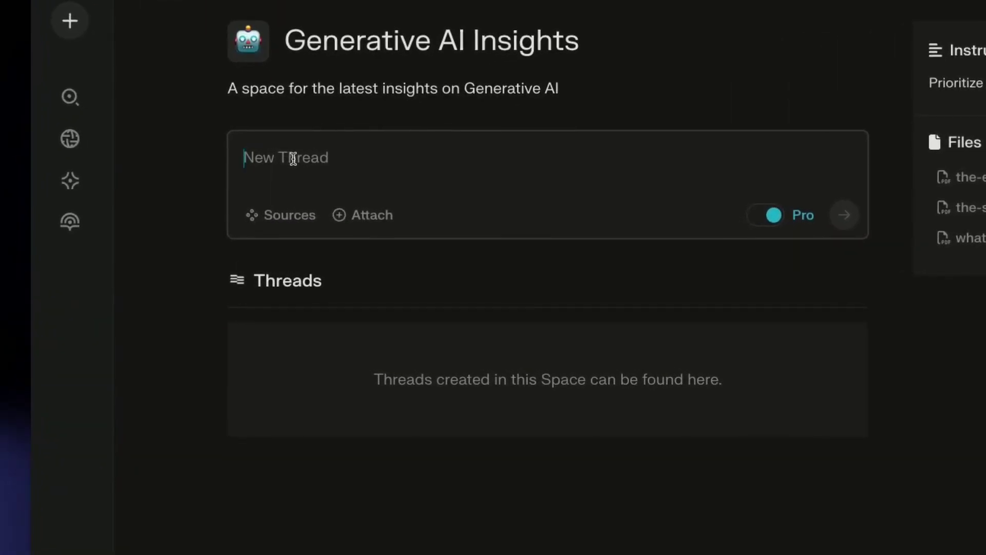
type("Tell me the latest ")
type("new")
type("ancements in ")
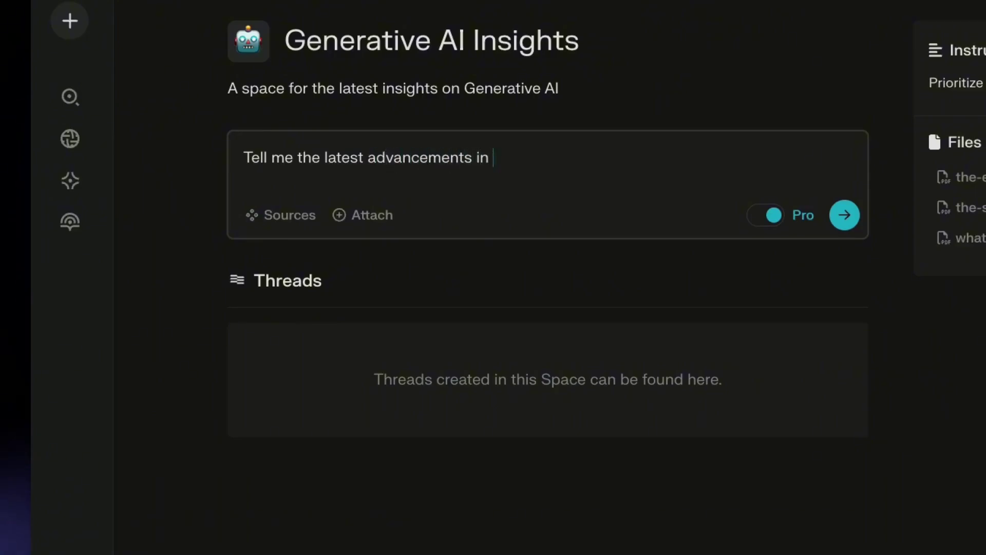
type("generative AI in 2024")
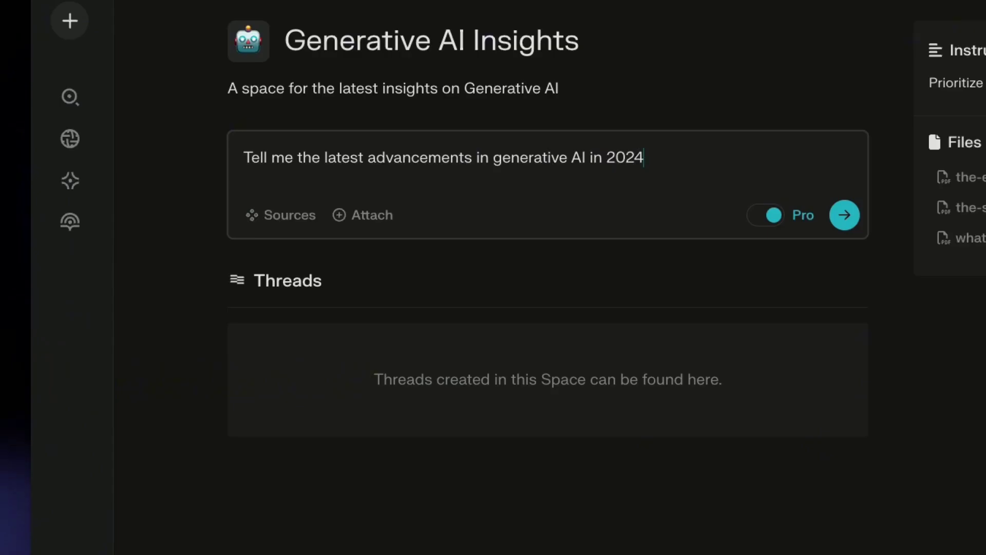
key("Return")
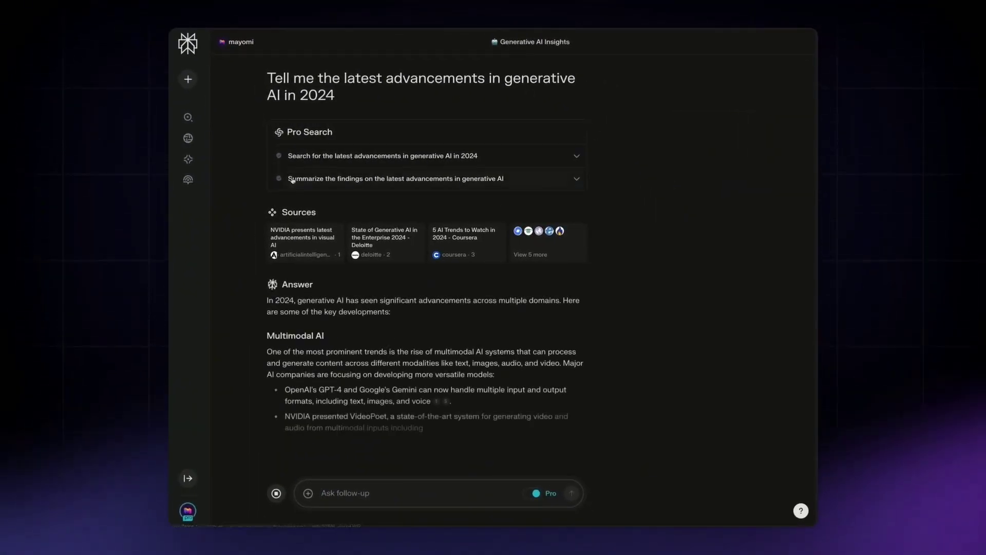
Return to the Generative AI Insights space and check its Web + Space Files sources setting.
left_click(189, 159)
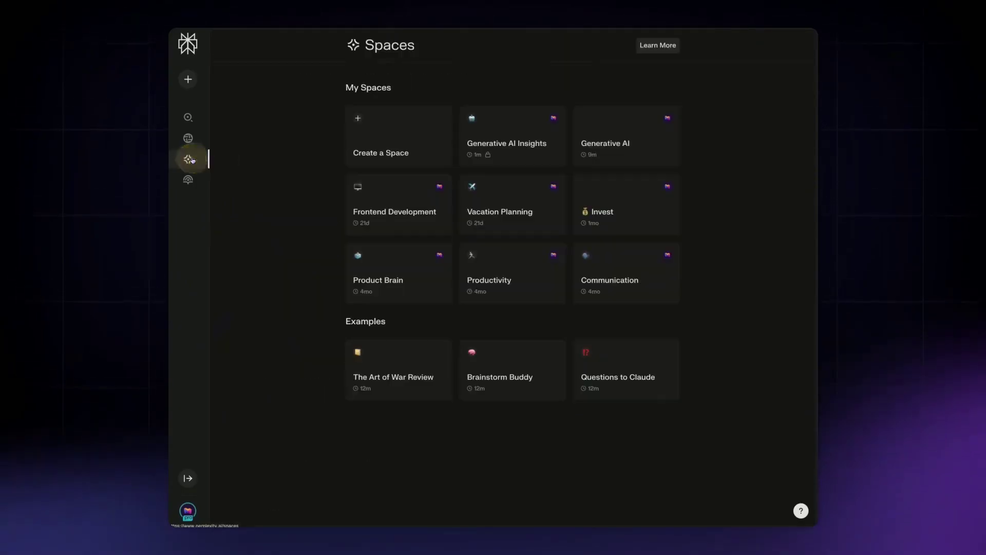
left_click(502, 136)
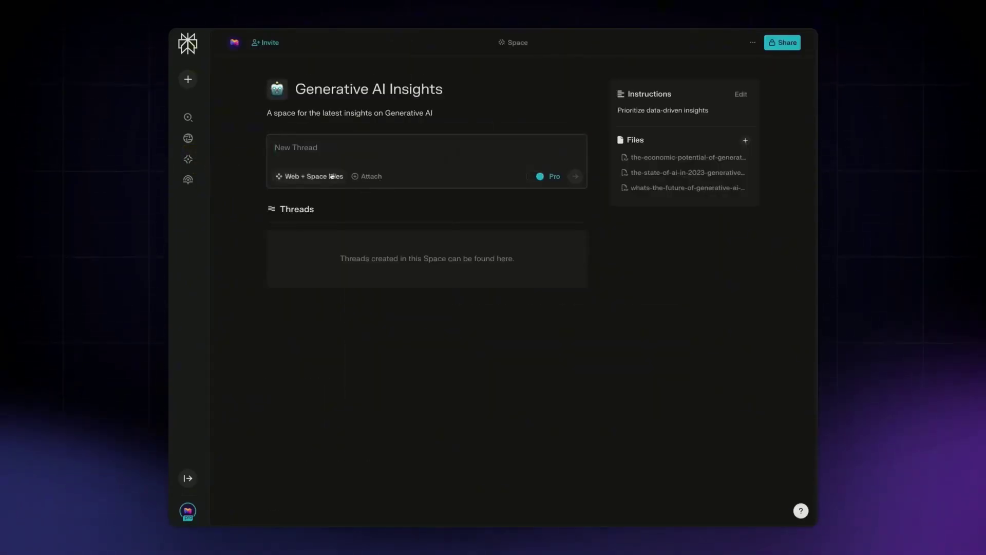
left_click(332, 176)
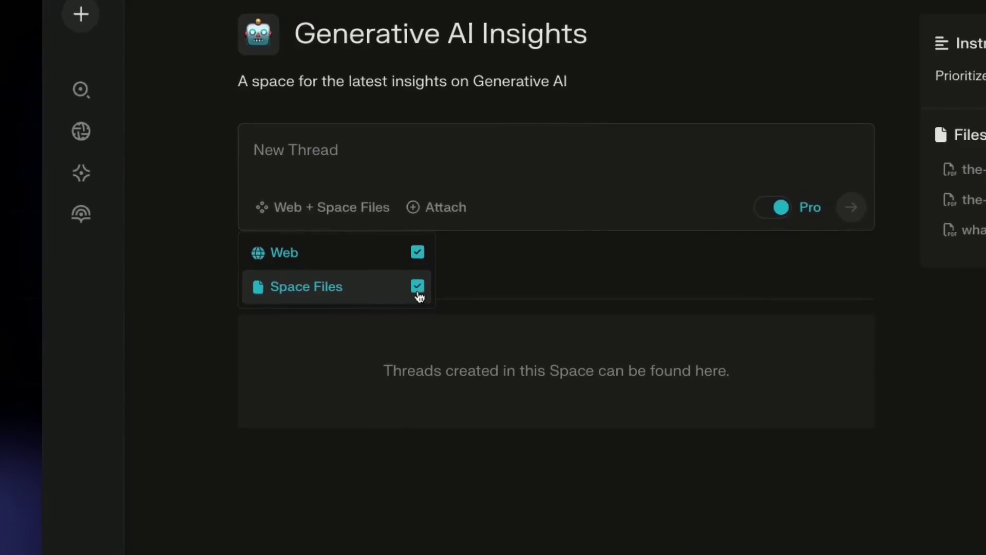
left_click(477, 151)
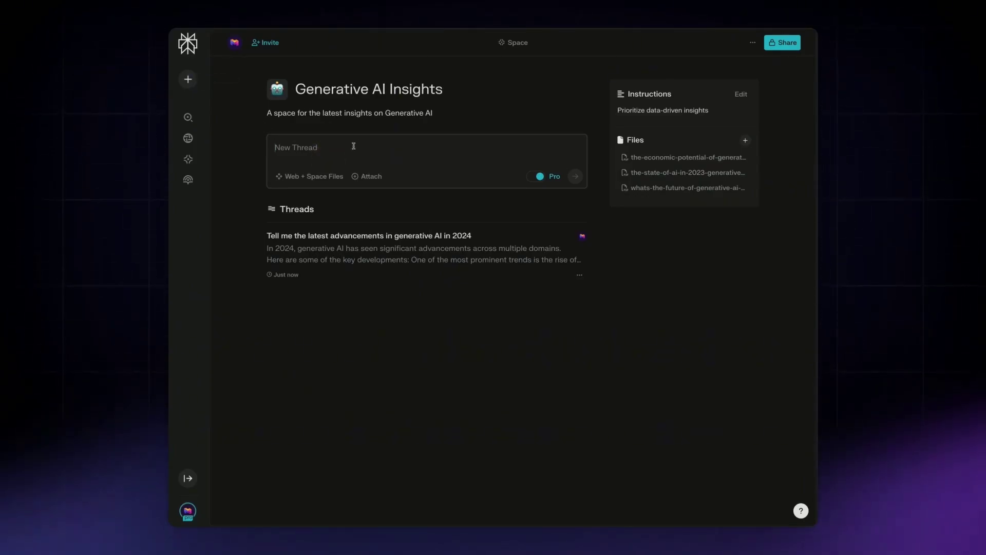
Copy the space's share link after checking its contributors dialog and options menu.
left_click(268, 44)
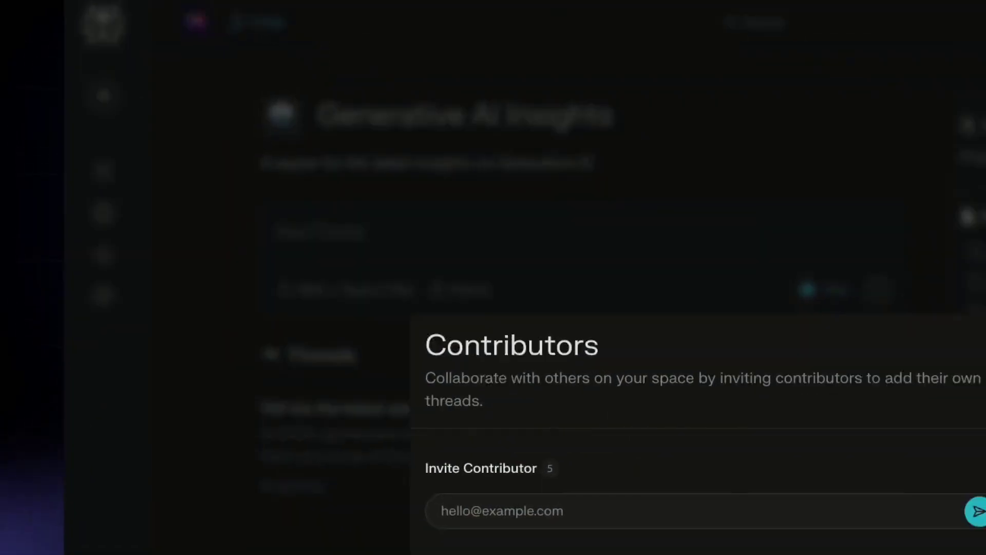
left_click(985, 337)
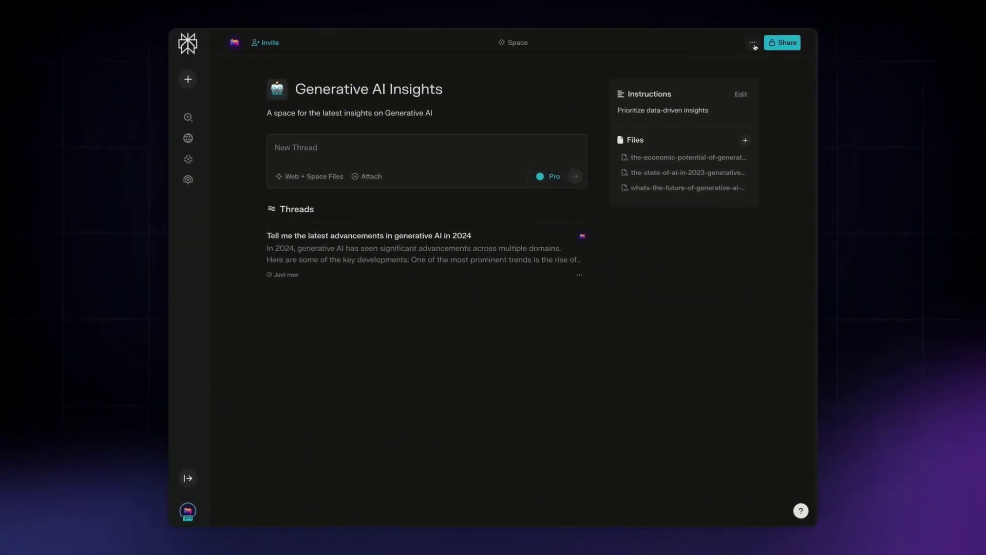
left_click(782, 43)
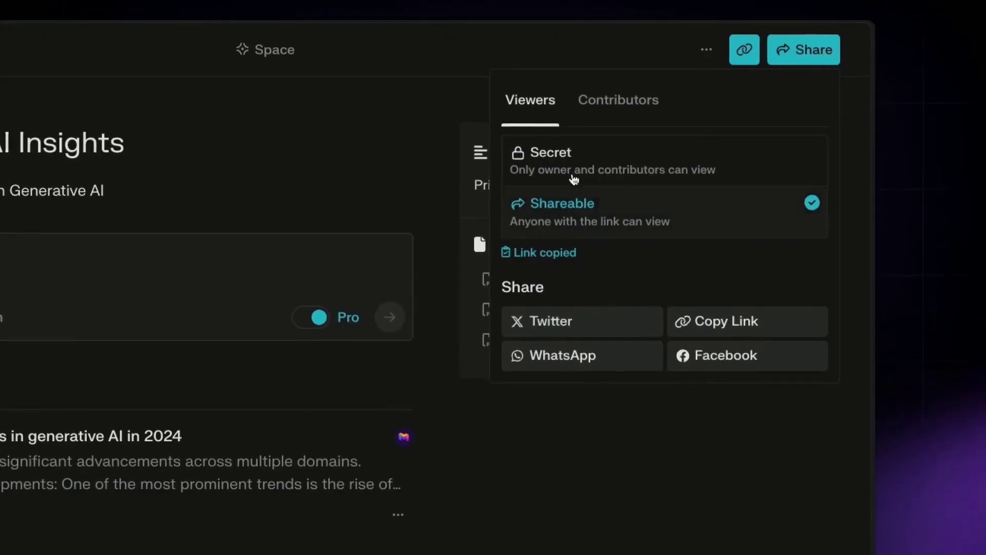
left_click(405, 155)
left_click(712, 51)
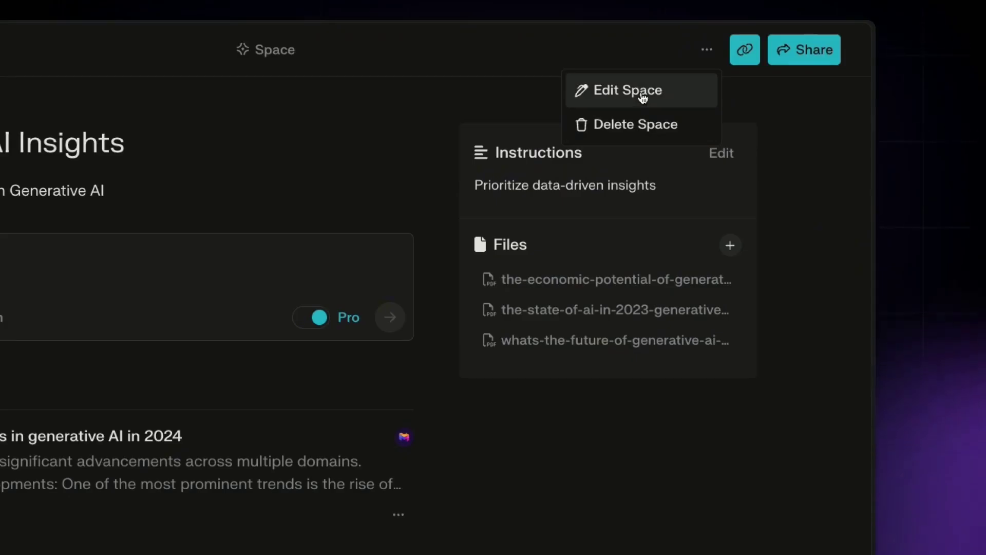
left_click(303, 160)
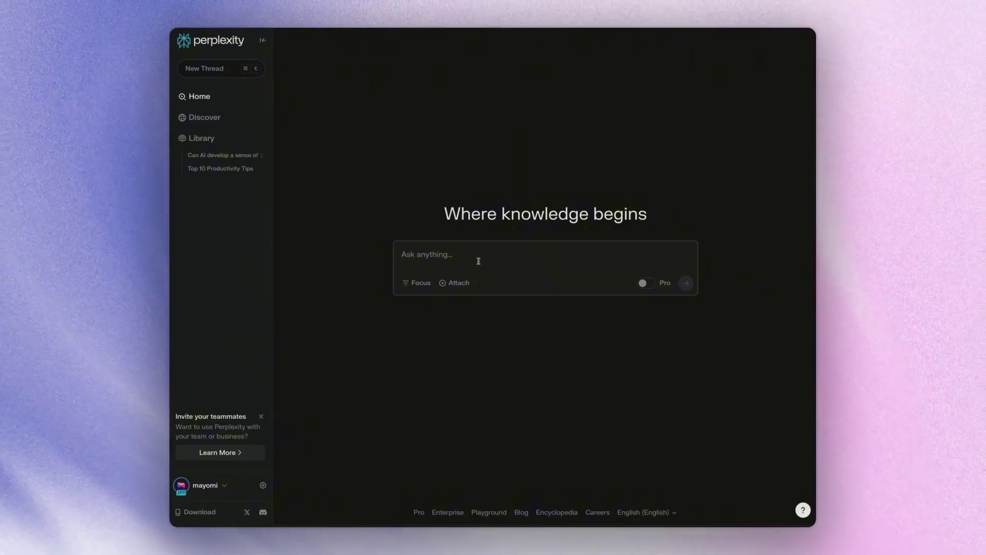
Ask 'Find the best spots to travel during the months of December in Latin America'.
left_click(437, 256)
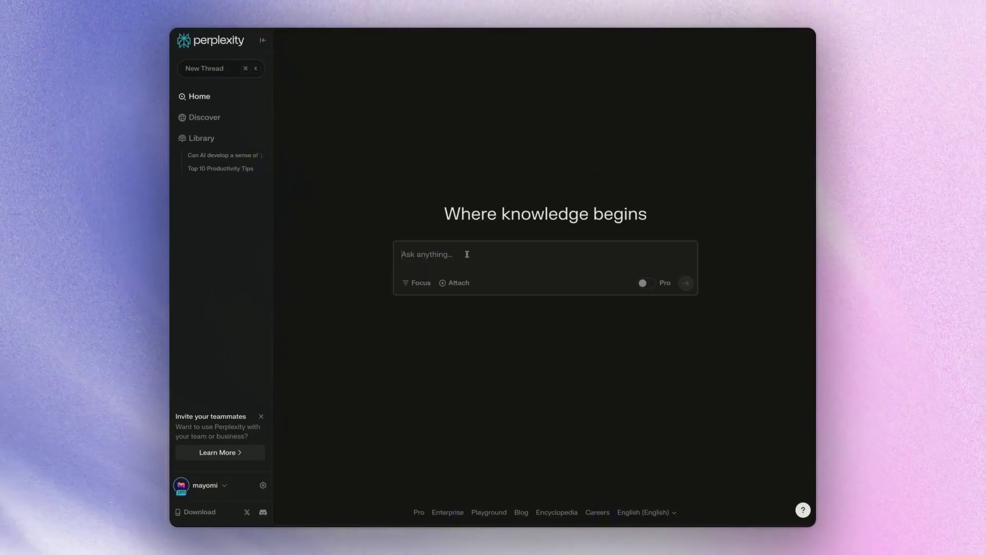
left_click(417, 283)
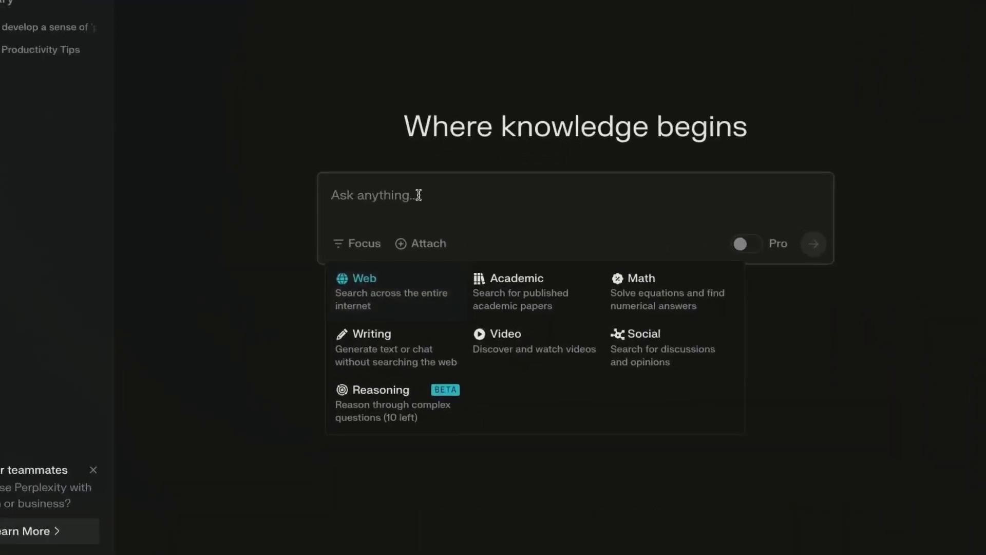
left_click(448, 251)
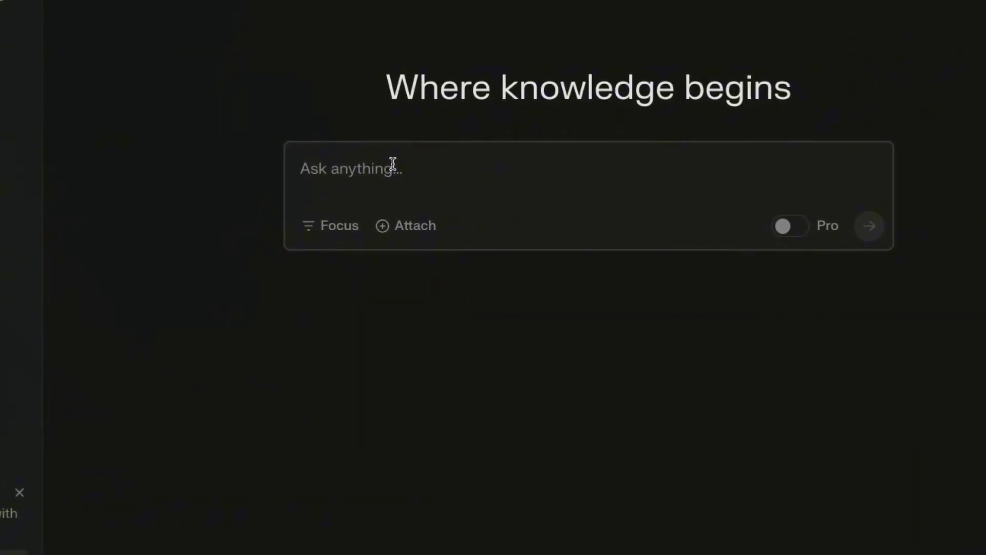
type("Find the best spots to travel during the months of December in Latin America")
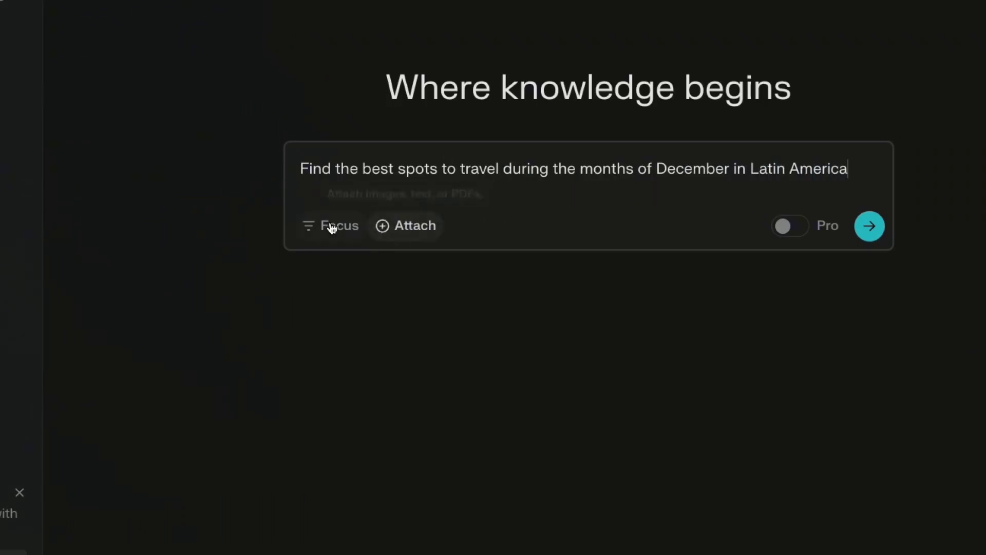
left_click(332, 227)
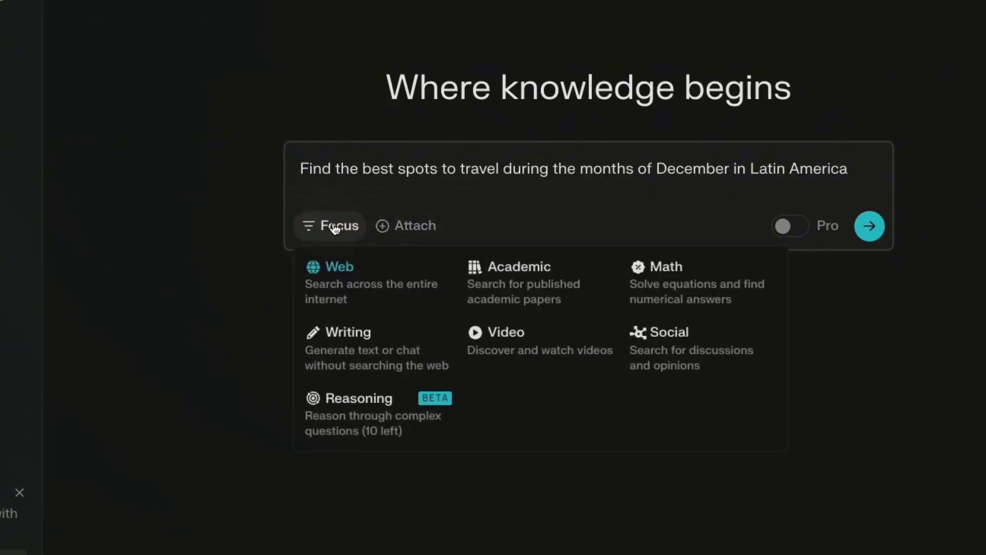
left_click(227, 231)
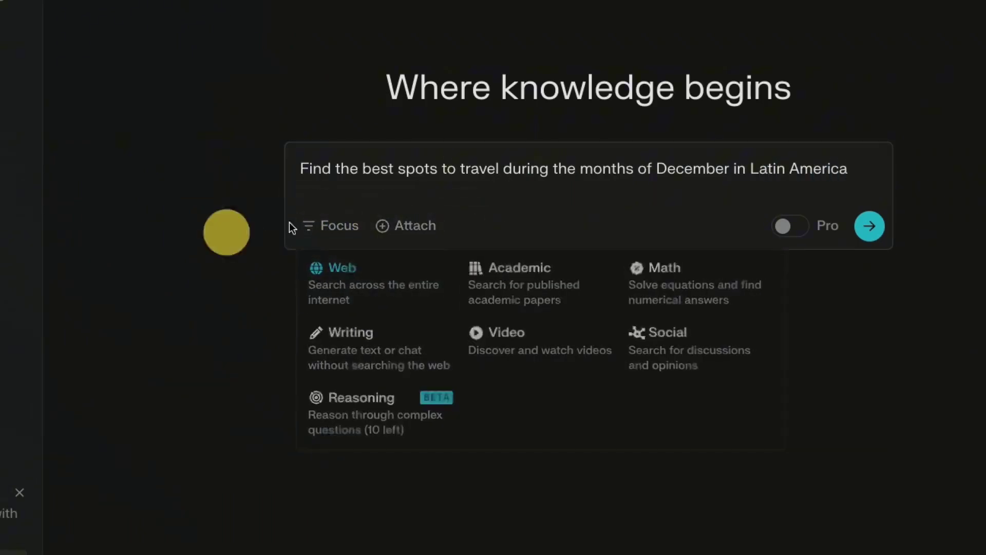
left_click(871, 228)
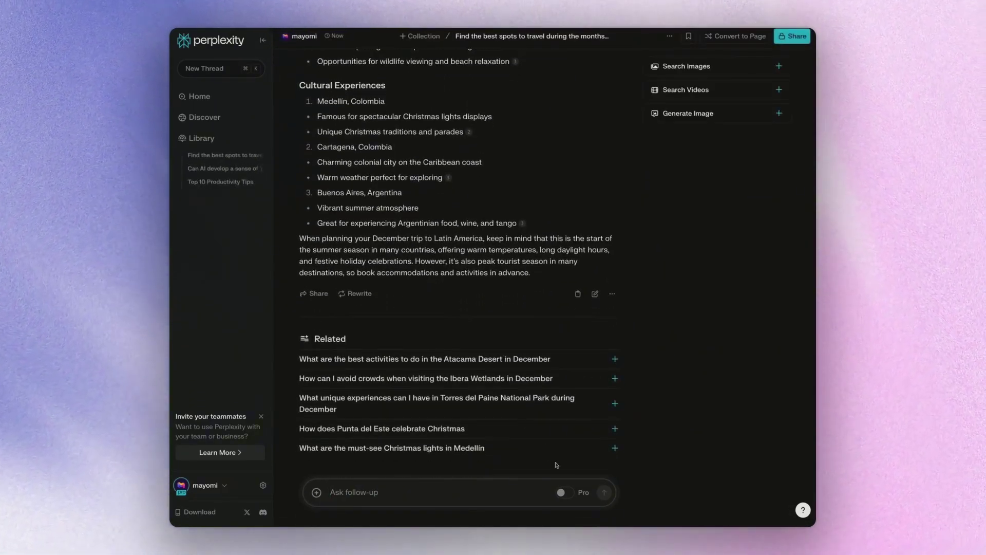
scroll(405, 265, "up", 15)
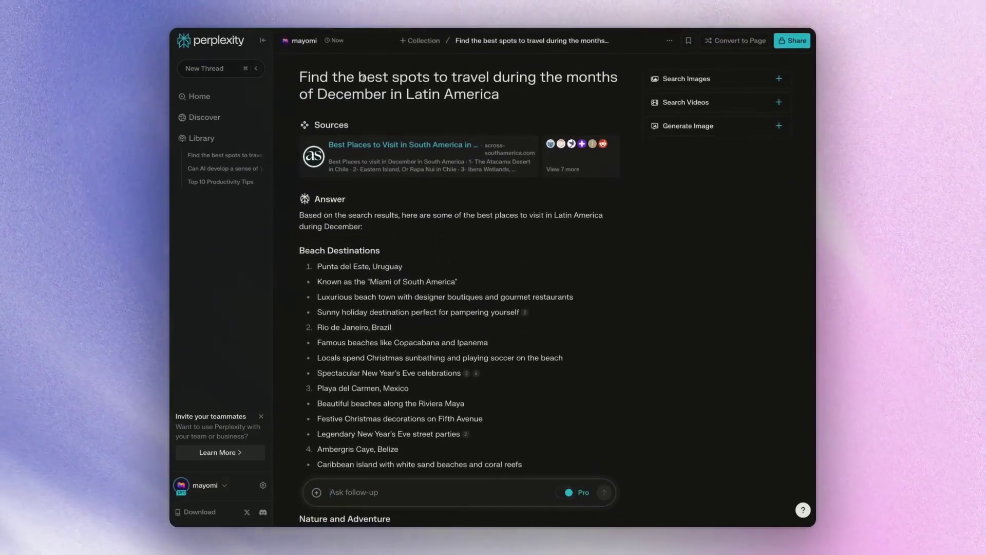
triple_click(367, 77)
key("ctrl+c")
left_click(211, 68)
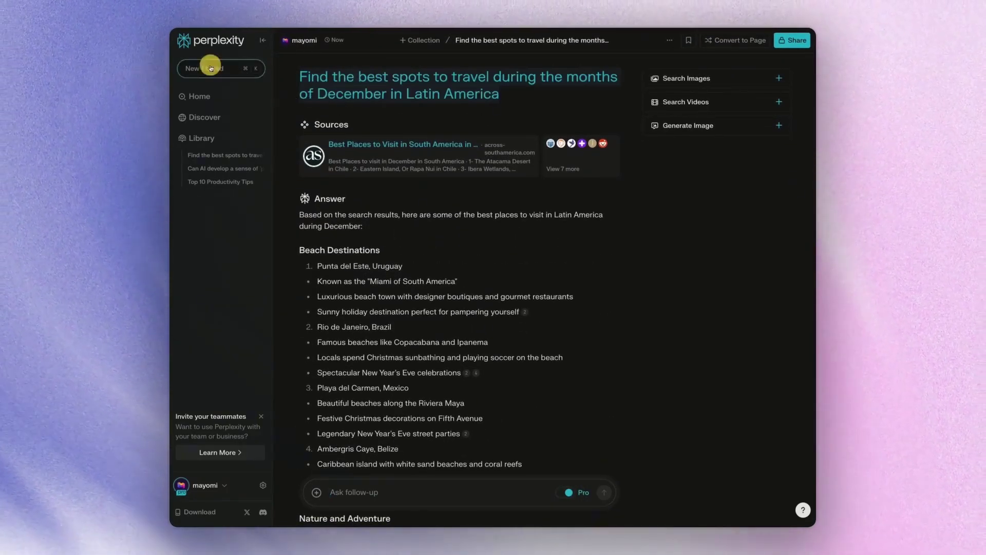
key("ctrl+v")
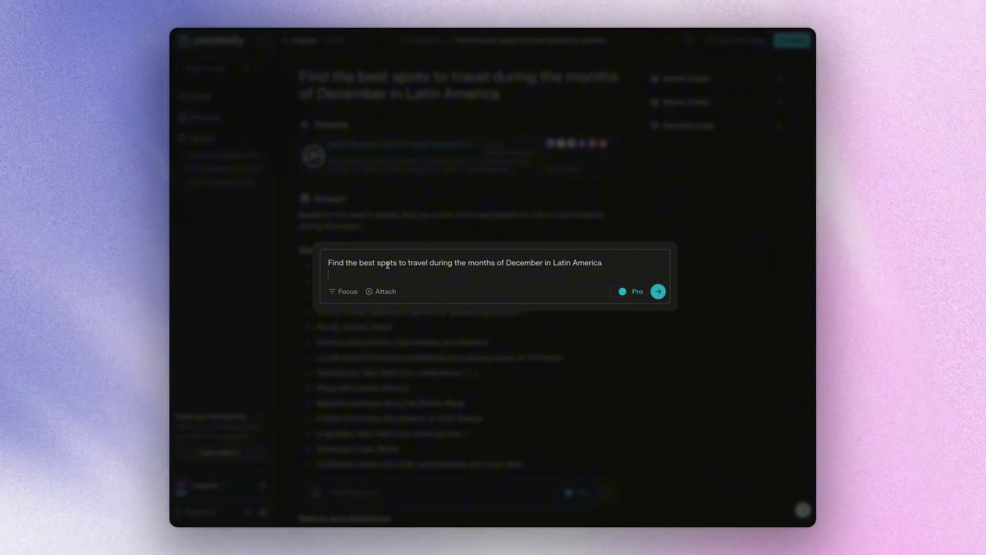
key("Return")
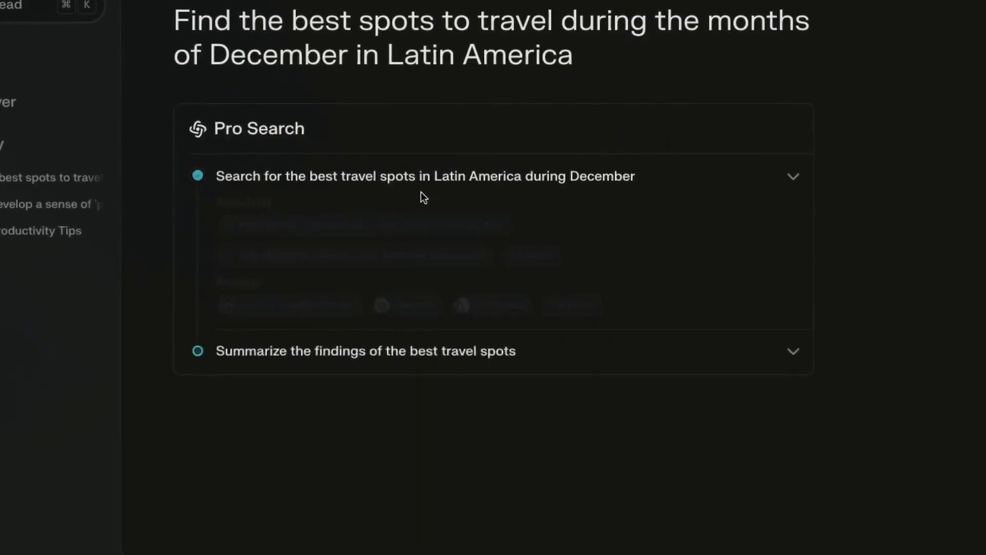
left_click(795, 178)
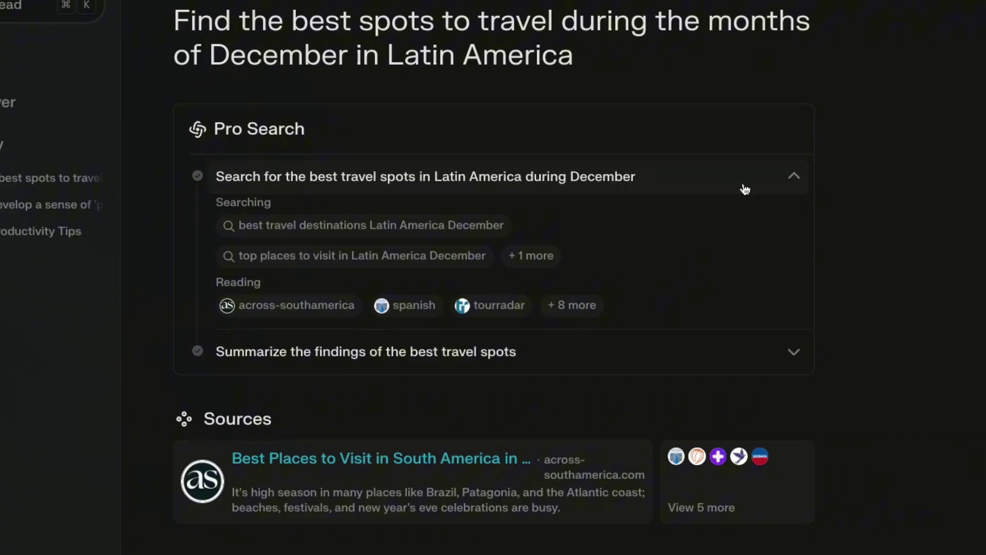
left_click(786, 363)
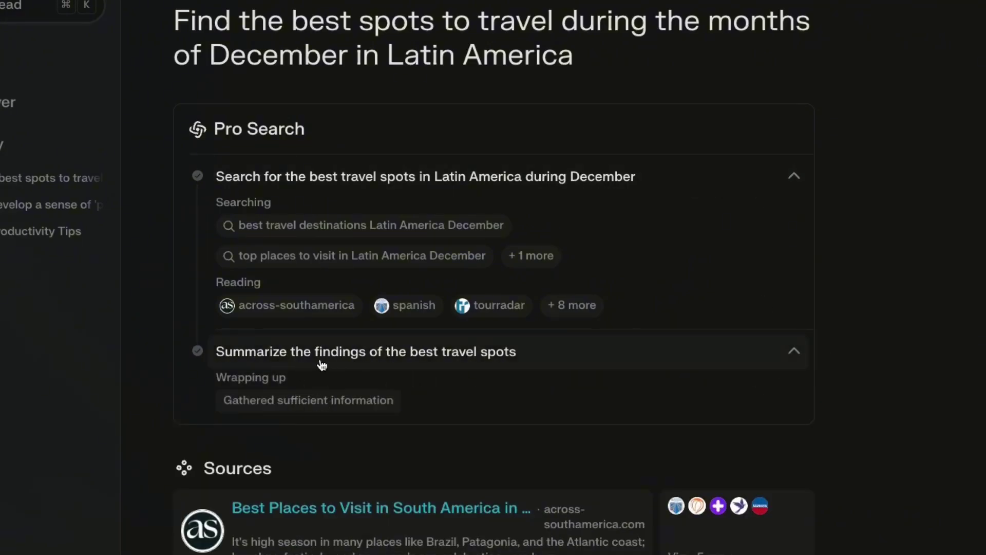
scroll(322, 365, "down", 2)
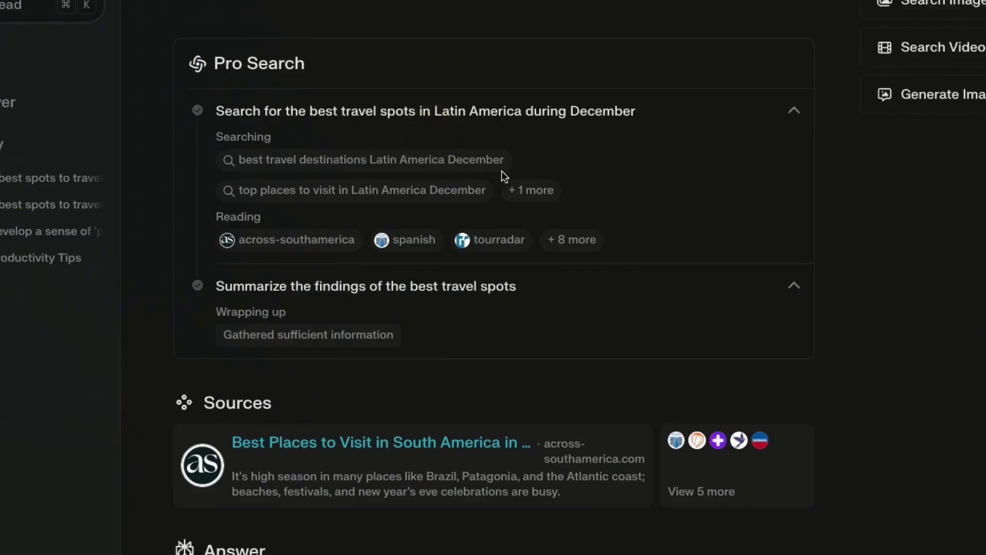
scroll(448, 190, "down", 4)
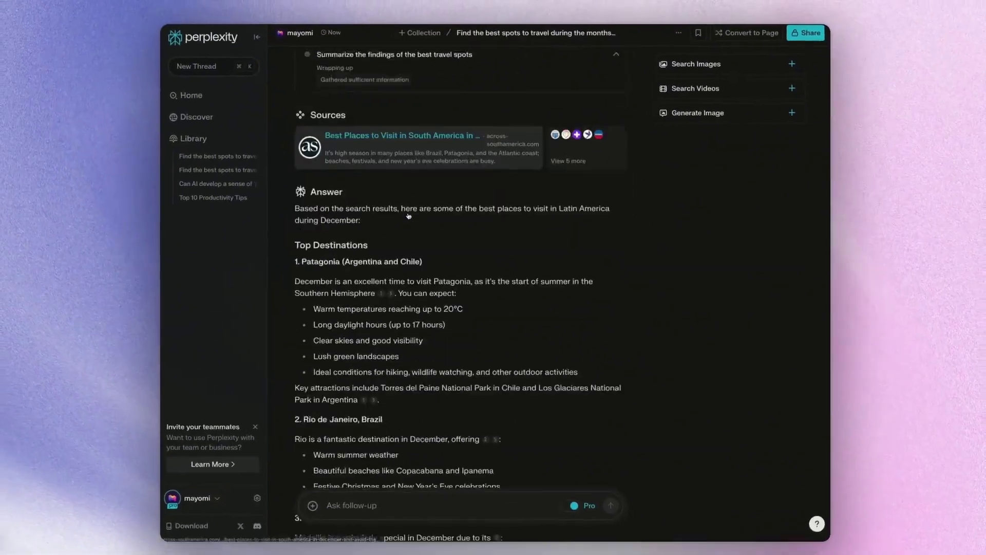
scroll(439, 184, "down", 10)
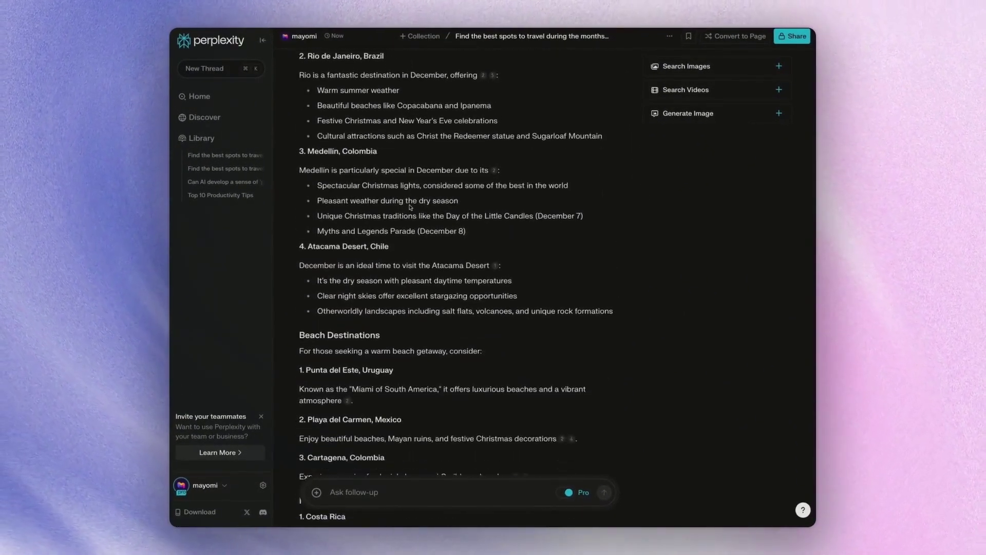
scroll(411, 207, "down", 2)
scroll(436, 205, "up", 4)
scroll(437, 210, "up", 5)
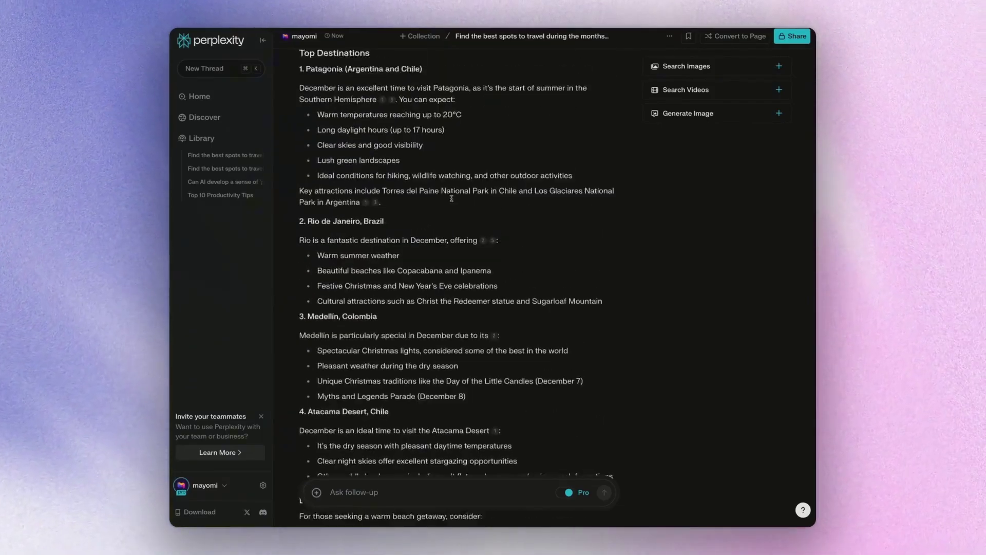
scroll(415, 216, "down", 10)
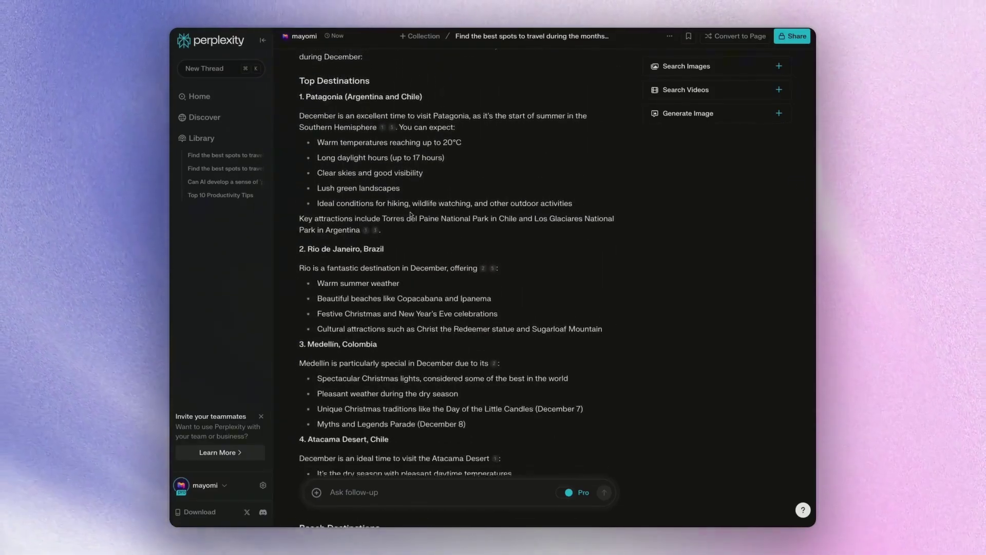
scroll(412, 213, "down", 6)
scroll(414, 212, "up", 3)
scroll(414, 211, "up", 10)
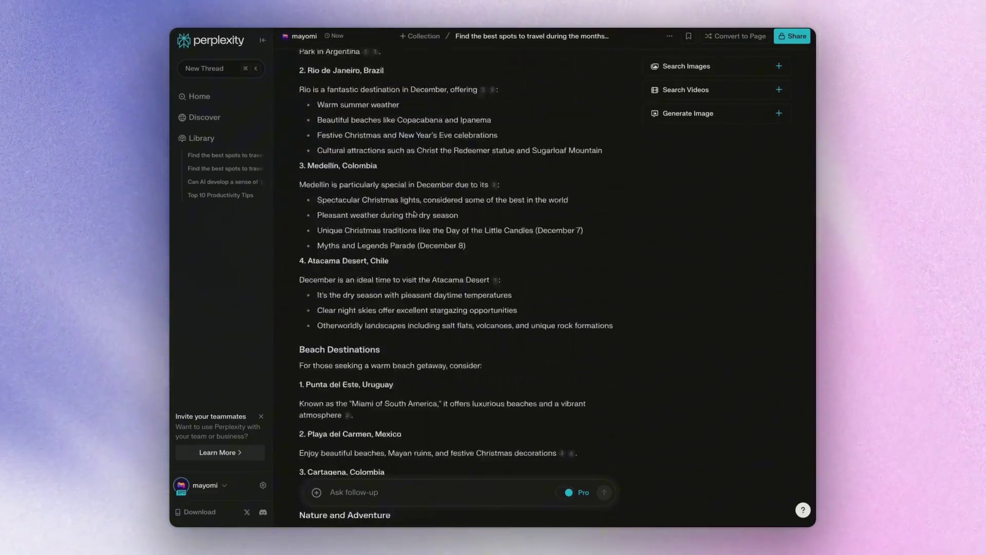
Read through the other December Latin America travel thread's beach destinations.
left_click(223, 169)
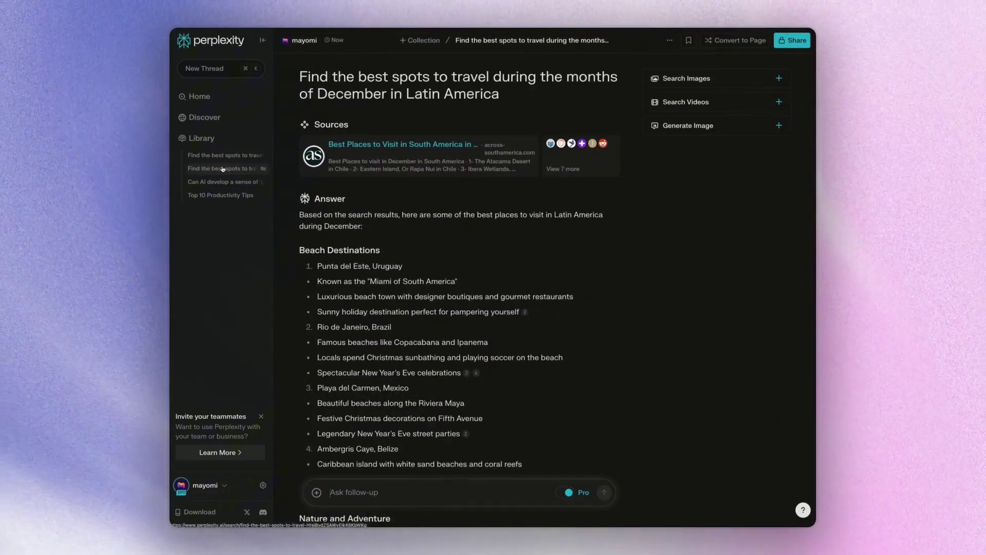
scroll(419, 221, "down", 5)
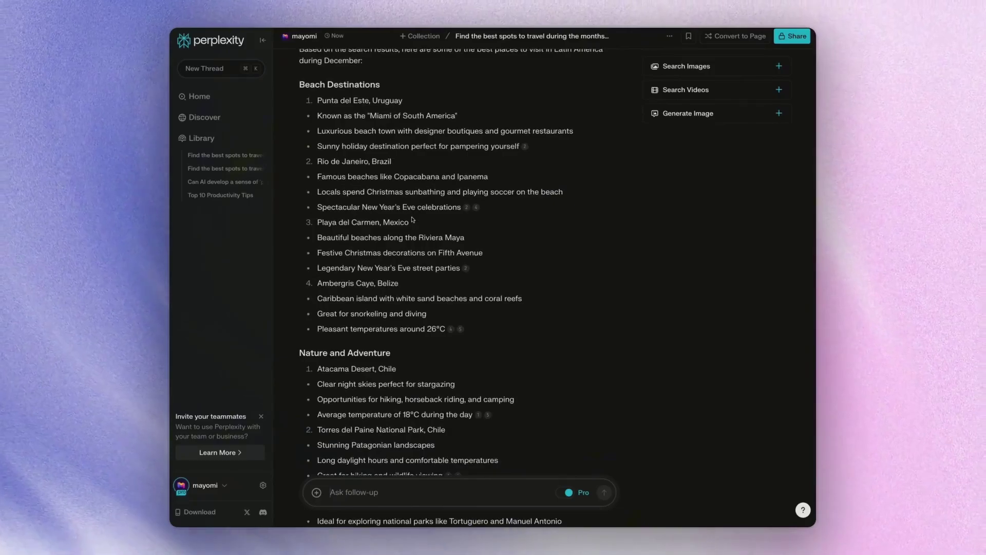
scroll(412, 217, "down", 3)
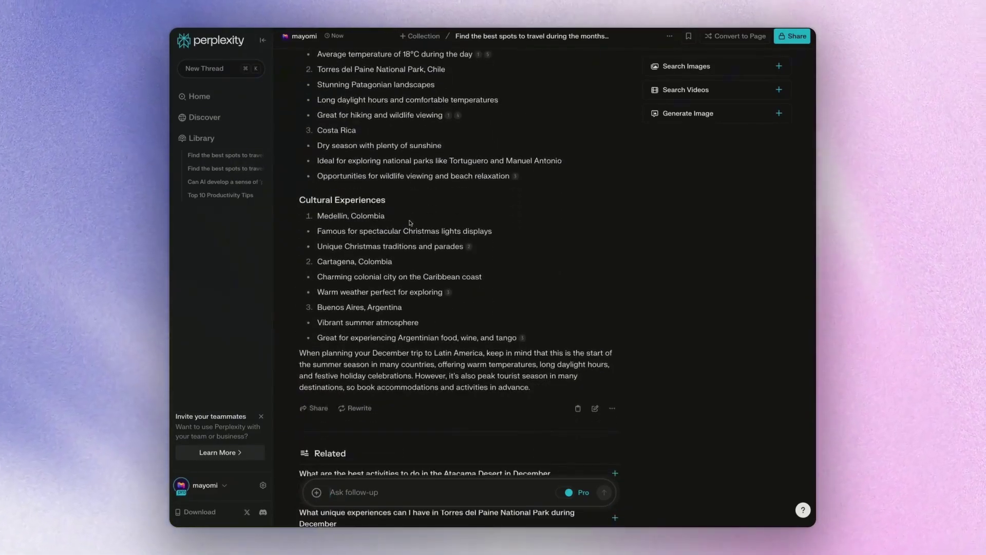
scroll(384, 284, "up", 8)
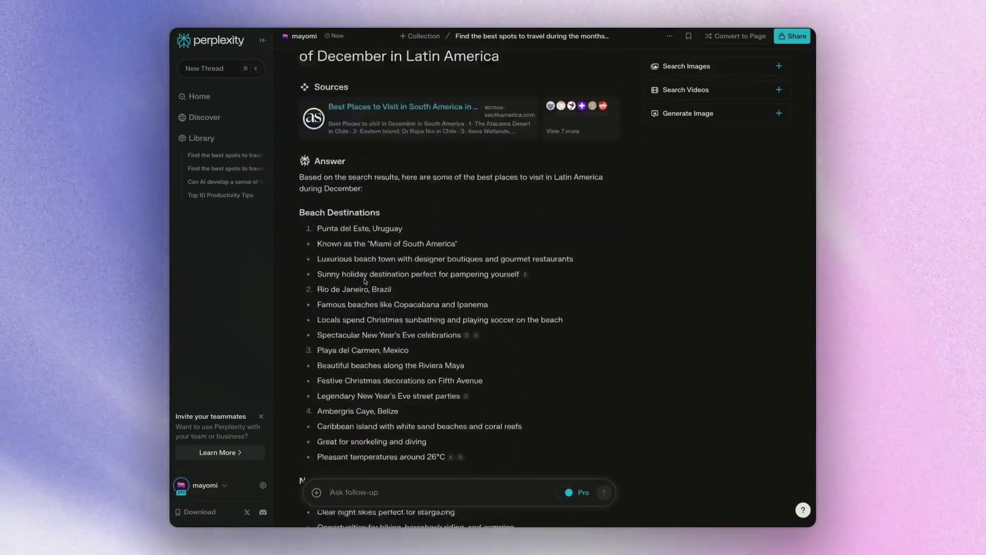
left_click_drag(383, 312, 385, 335)
left_click(385, 335)
Return to the Pro Search travel thread and scroll through its Patagonia-led answer.
left_click(221, 156)
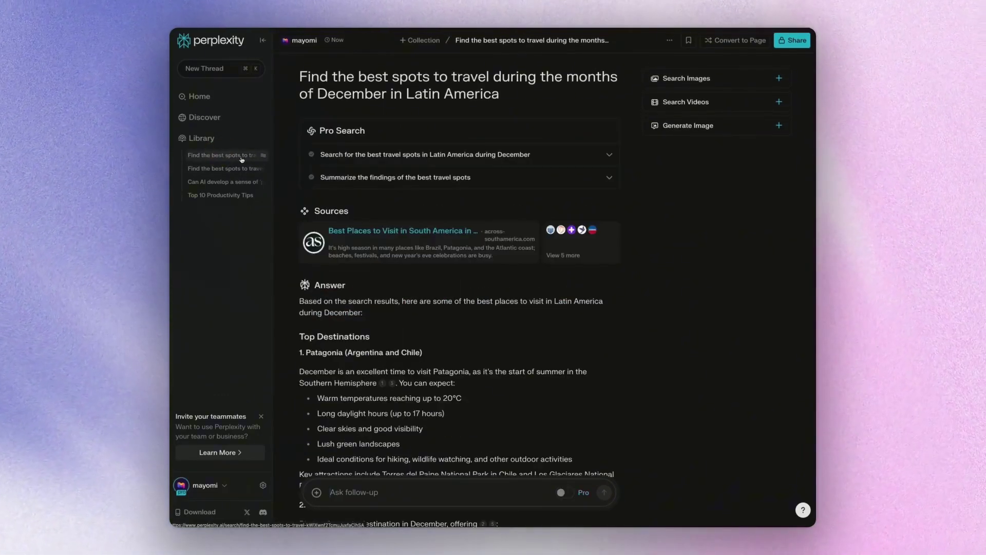
scroll(355, 236, "down", 3)
scroll(355, 235, "down", 2)
scroll(162, 263, "down", 5)
scroll(177, 384, "down", 5)
scroll(215, 350, "up", 15)
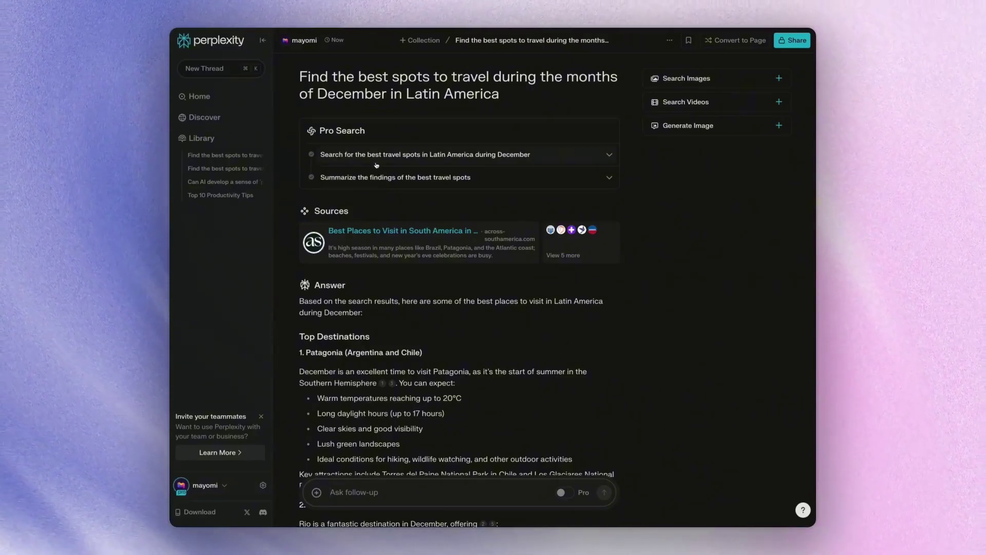
scroll(384, 167, "down", 1)
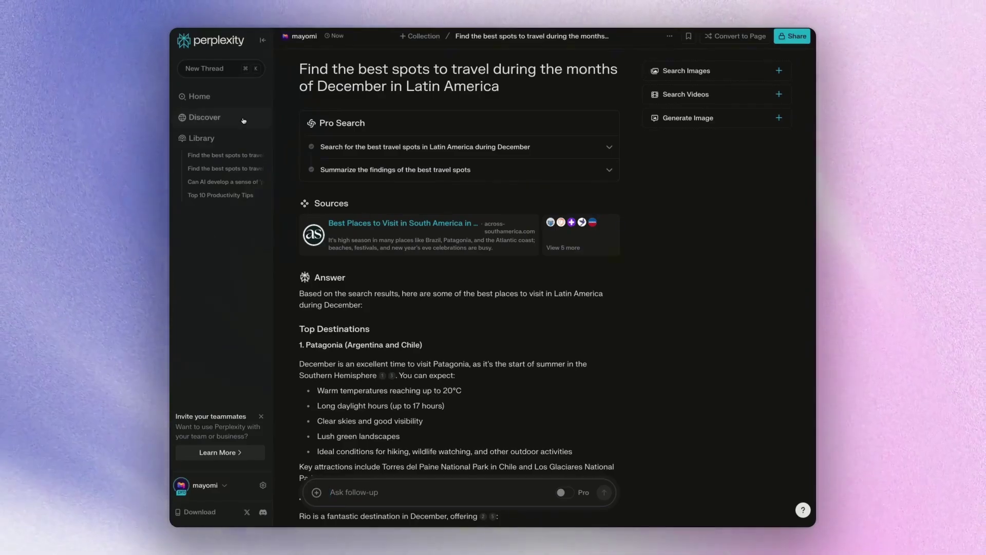
Start a new thread asking how privacy perceptions might change as smart technologies collect personal data.
left_click(215, 70)
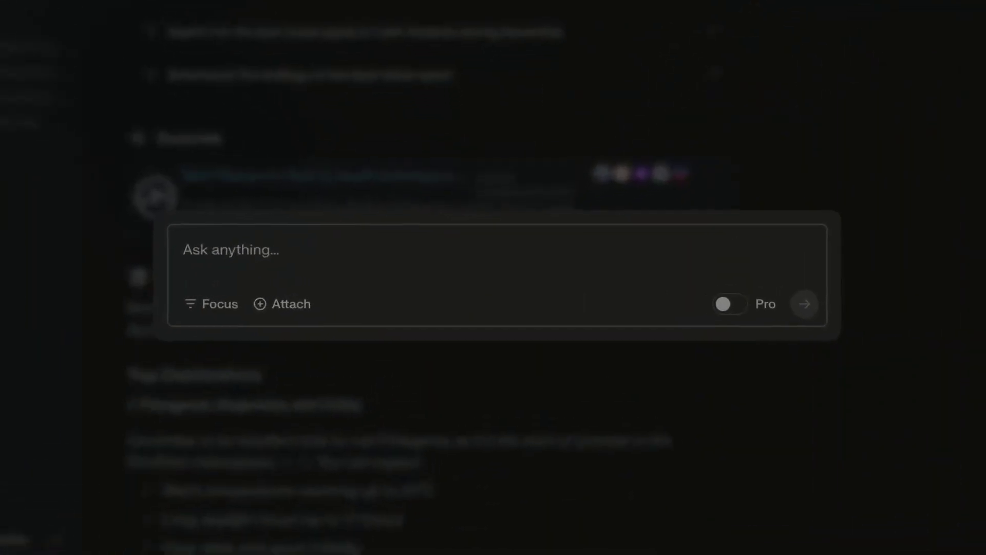
type("How might cultural perceptions of privacy change as societies increasingly adopt smart")
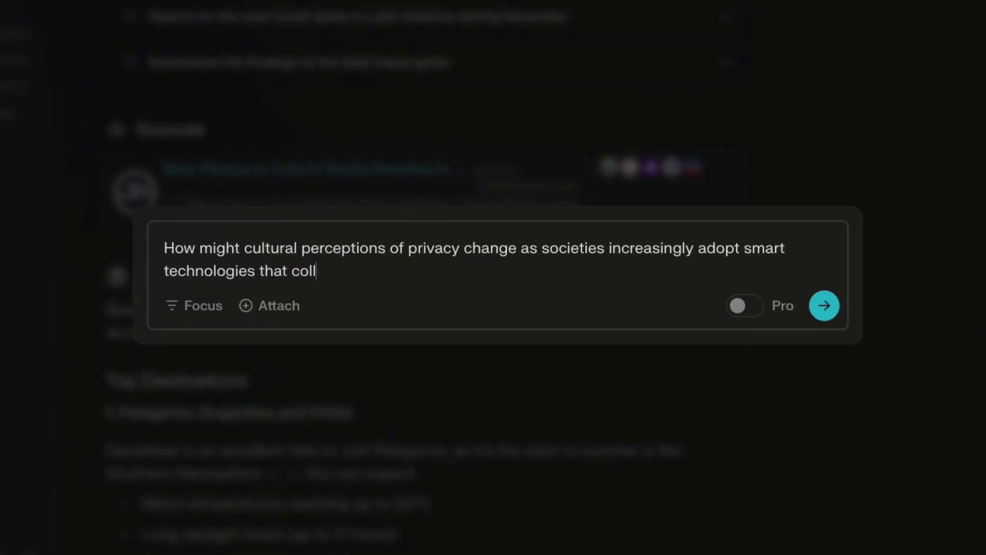
type("data?")
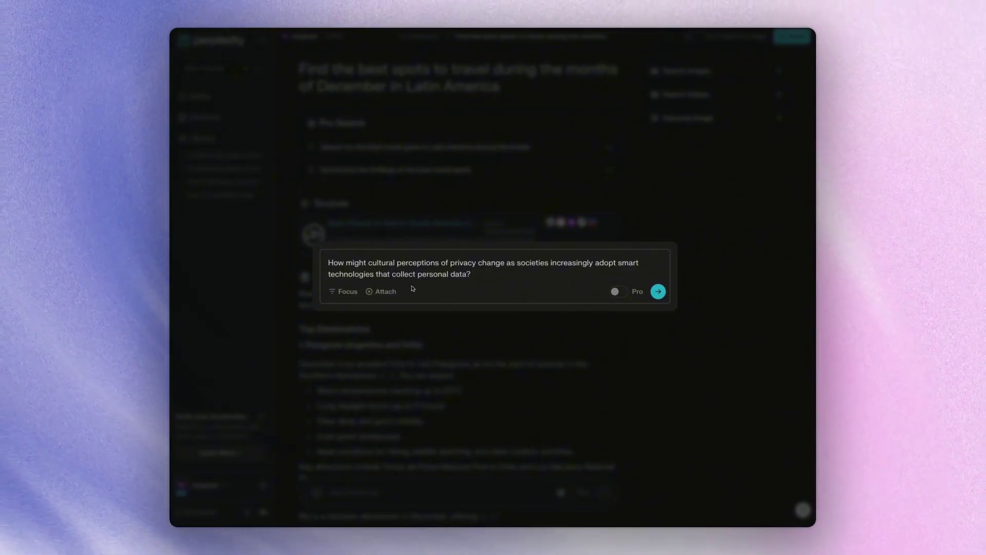
left_click(347, 292)
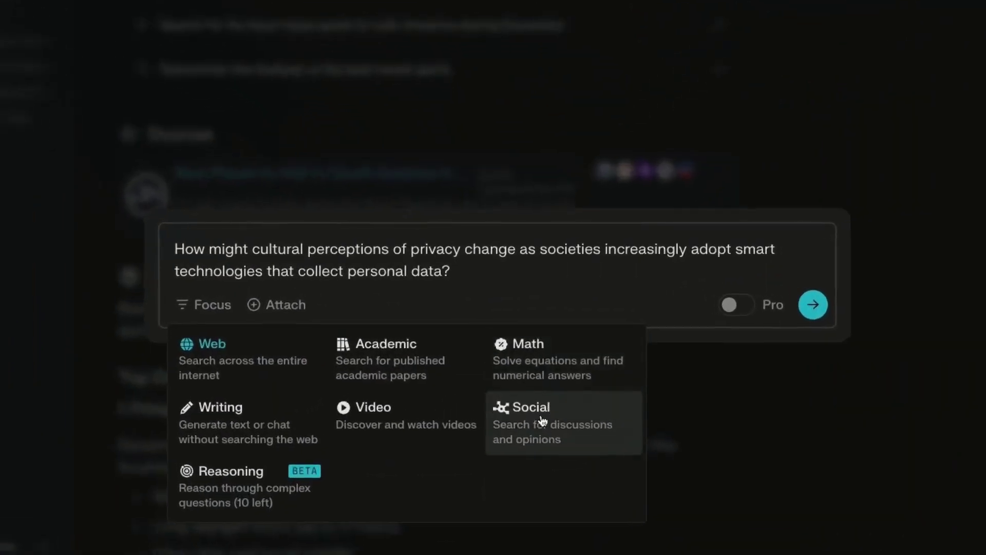
Submit the privacy question with Reasoning focus and Pro enabled, then read the answer.
left_click(228, 485)
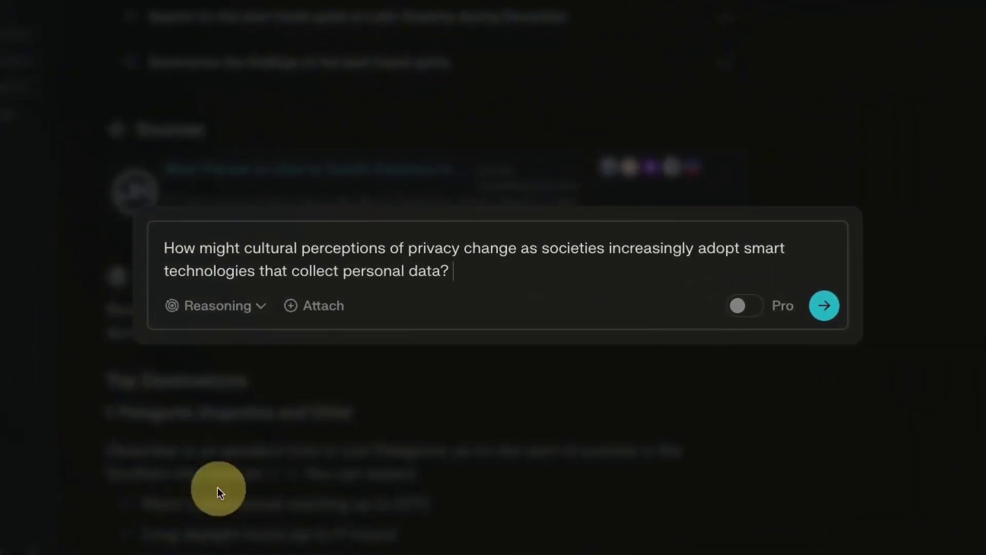
left_click(755, 307)
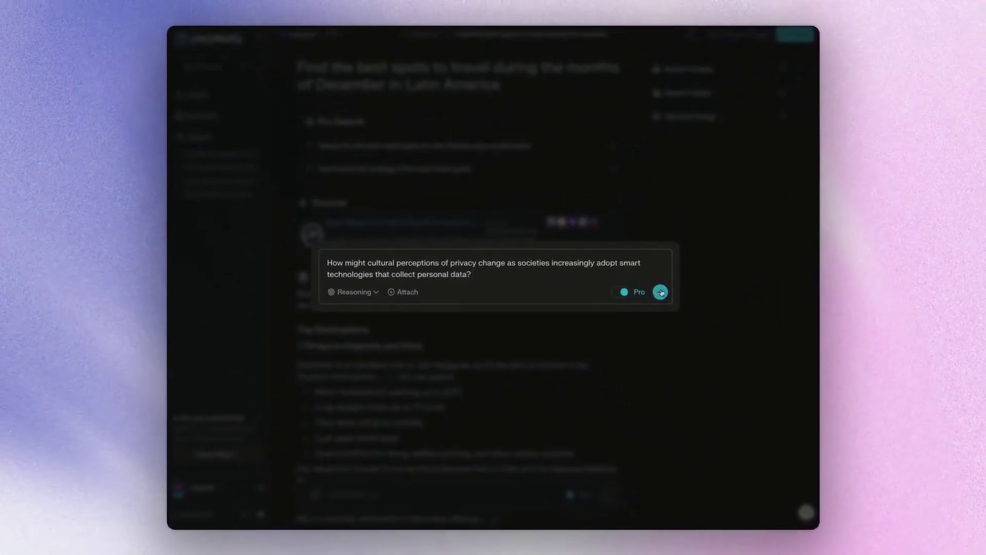
left_click(826, 306)
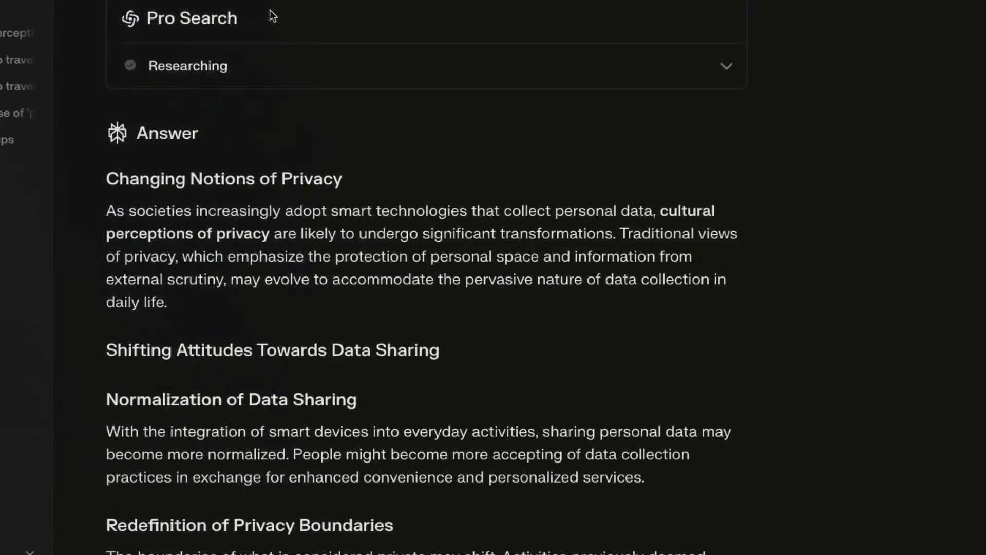
scroll(272, 16, "down", 15)
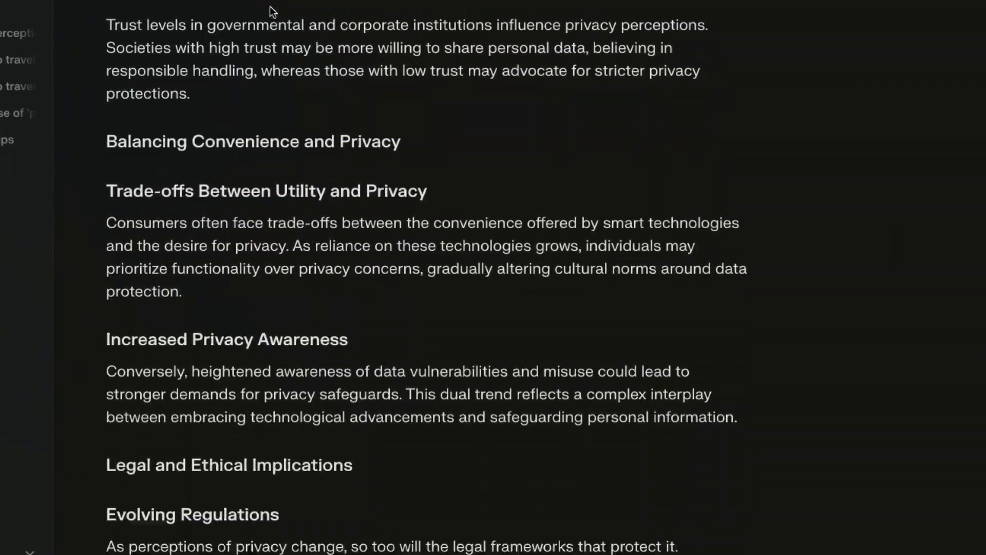
scroll(272, 12, "down", 5)
scroll(382, 145, "up", 20)
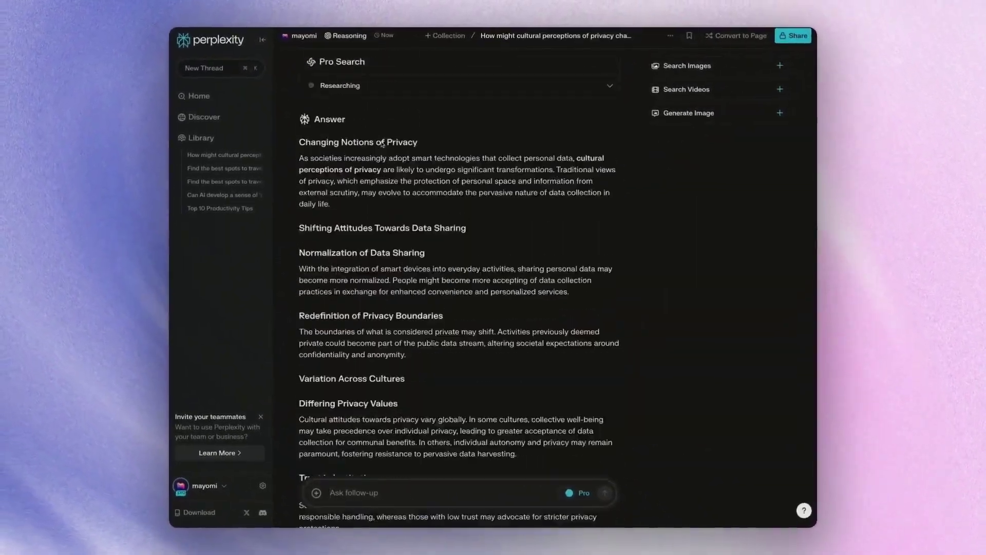
scroll(383, 145, "up", 3)
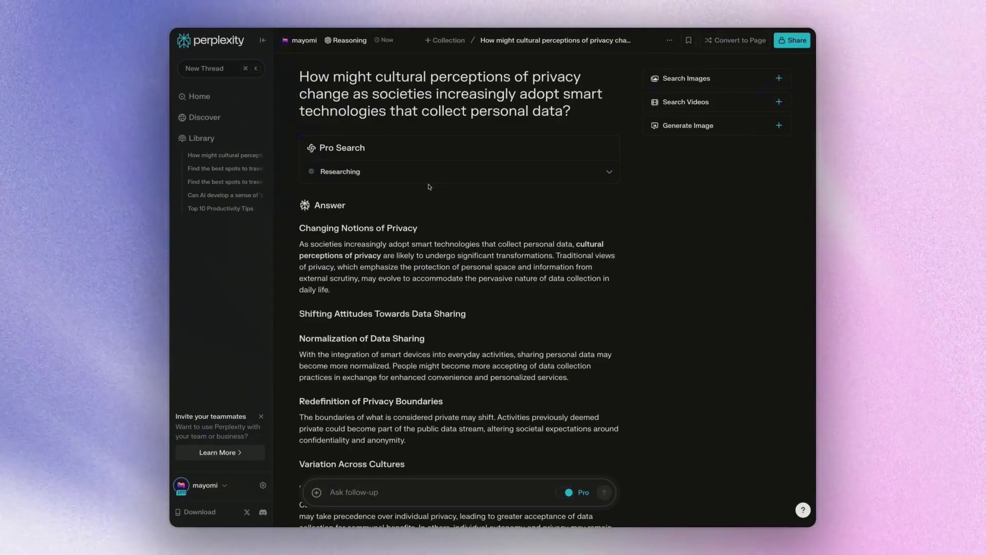
scroll(429, 186, "down", 7)
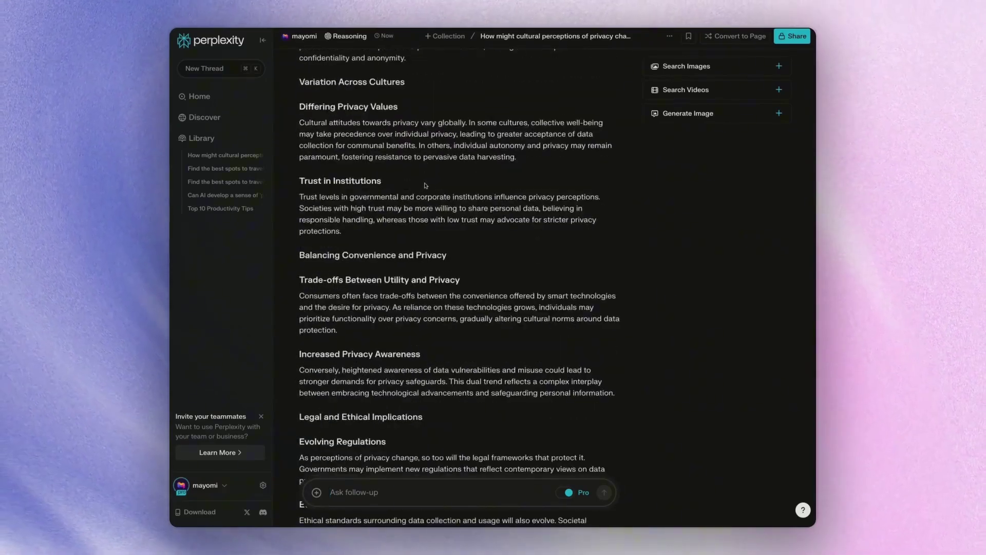
scroll(425, 182, "up", 5)
scroll(425, 182, "up", 2)
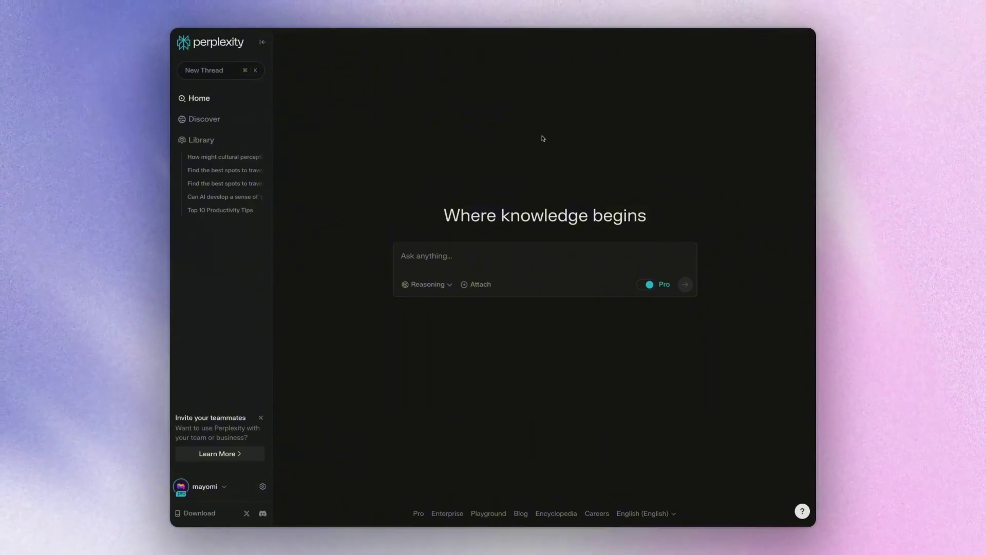
Go to the Library and start a new Page draft.
left_click(362, 144)
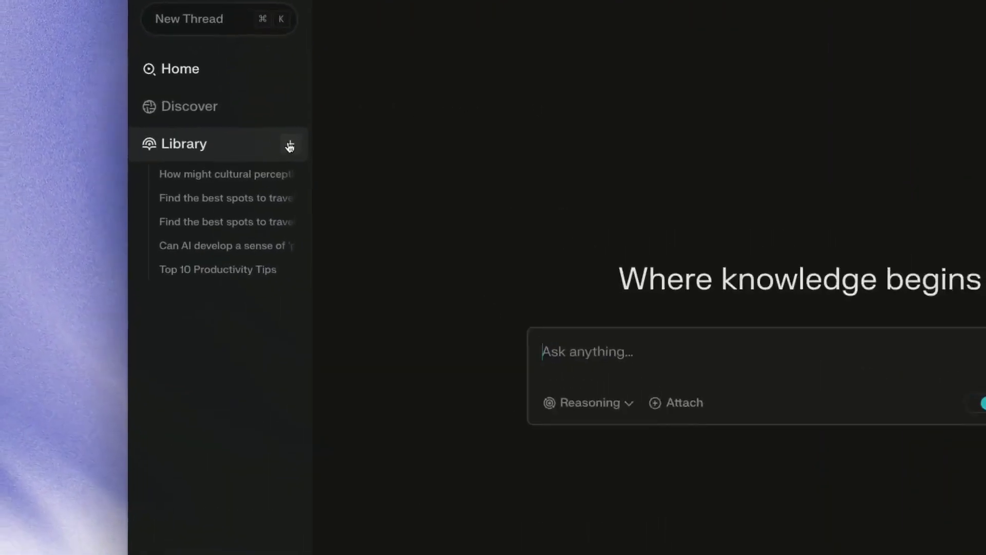
left_click(259, 141)
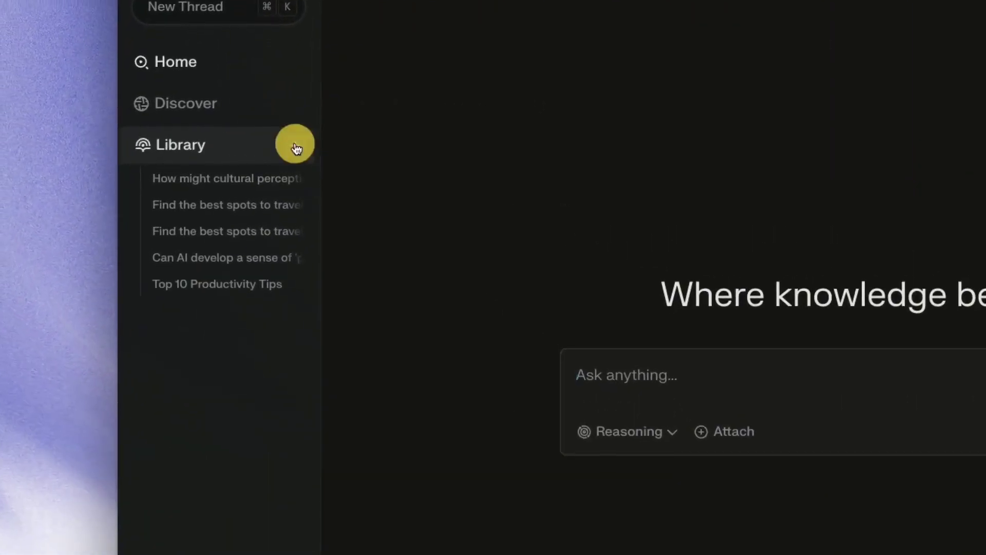
left_click(232, 148)
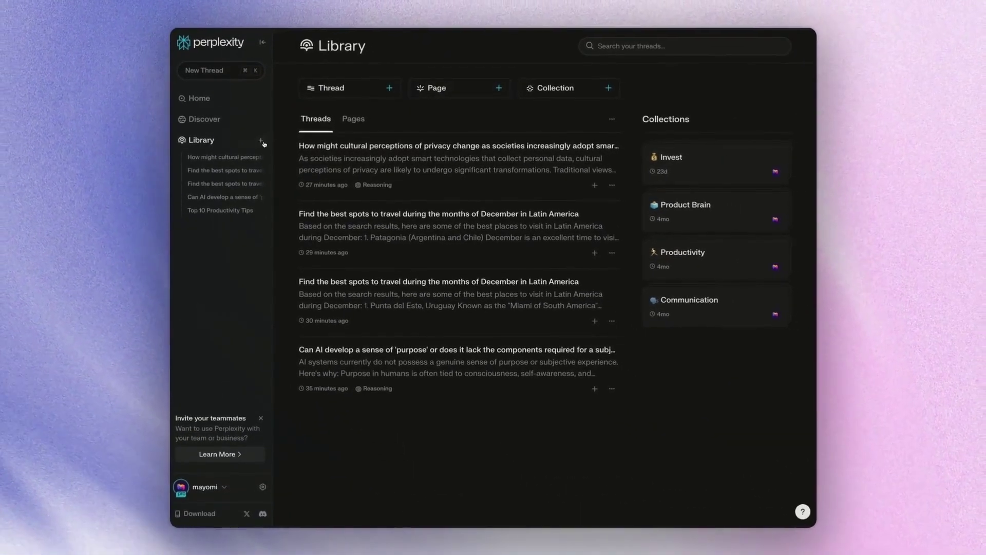
left_click(674, 48)
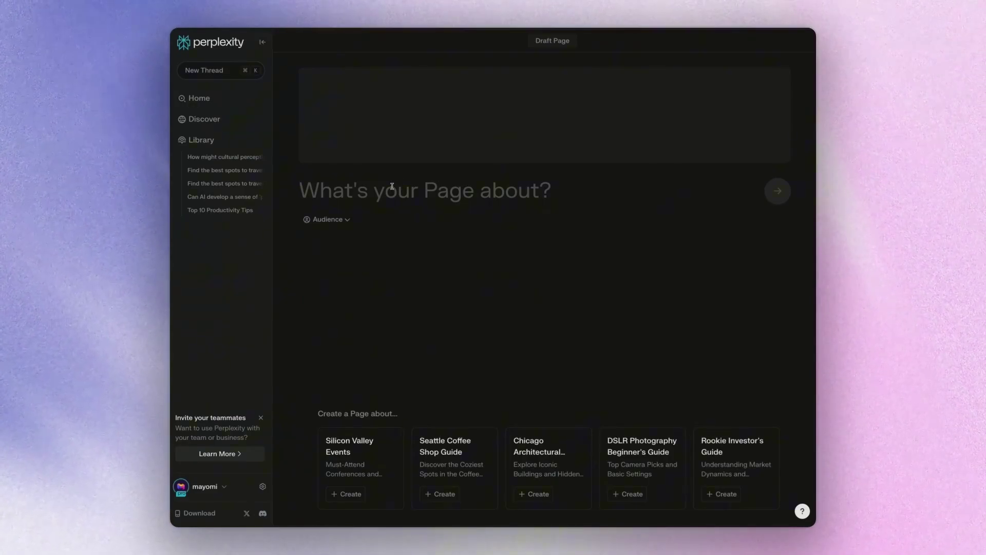
Enter the topic 'A Guide to Frontend Development for Beginners' with the audience set to Beginners.
type("A Guide to ")
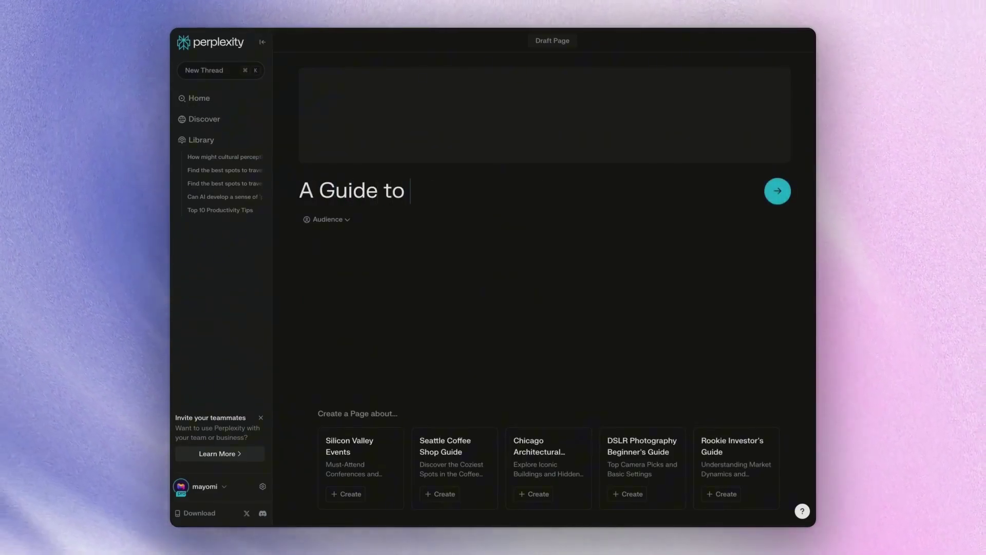
type("Frontend Development ")
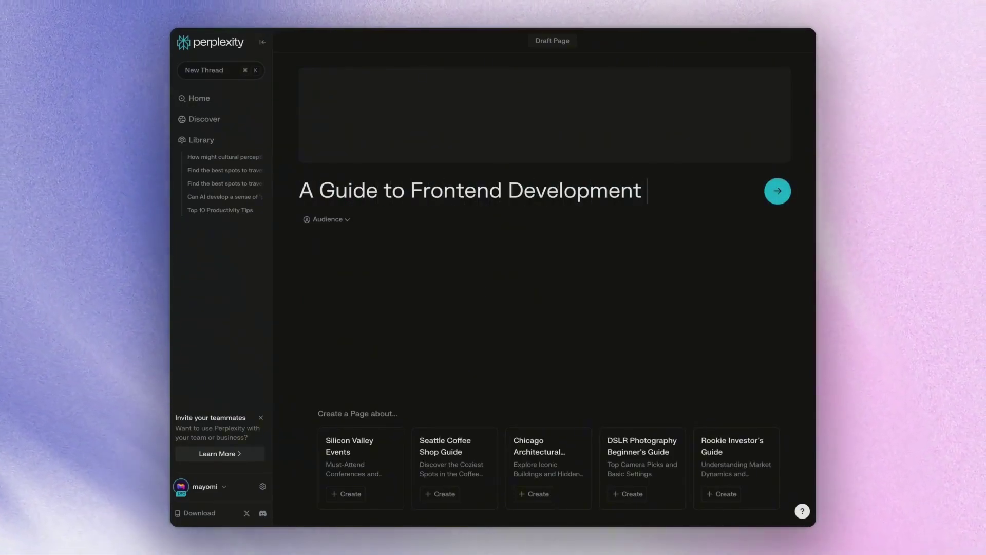
type("for Beginners")
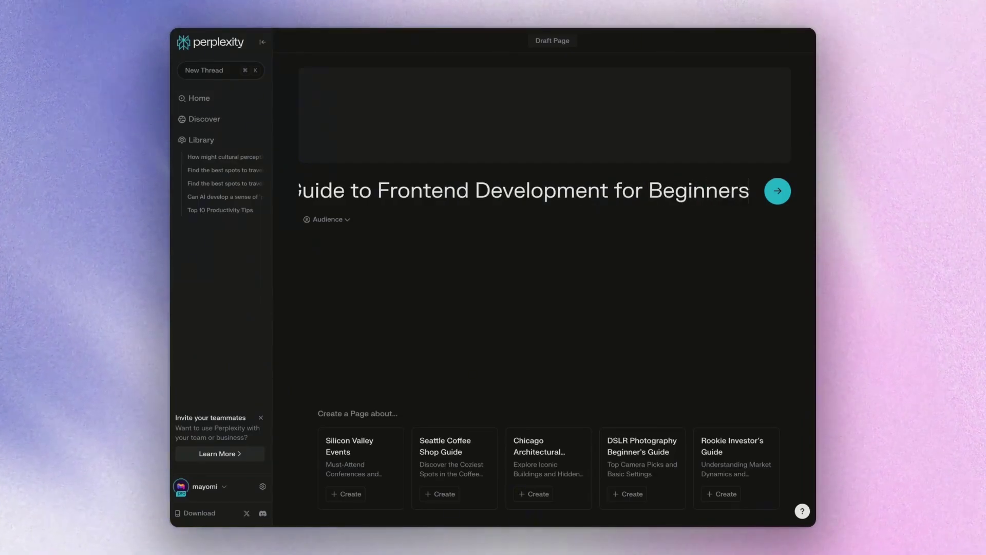
left_click(343, 224)
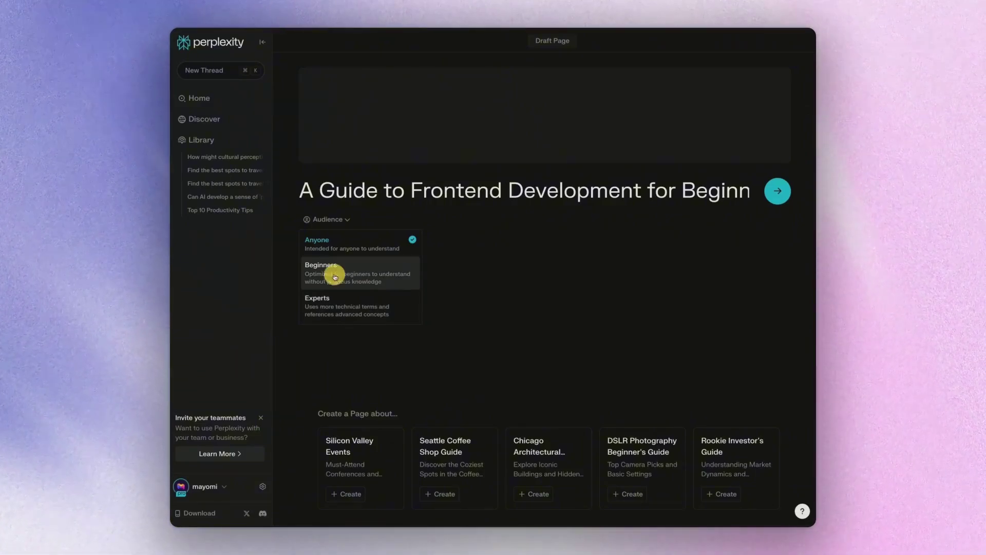
left_click(335, 277)
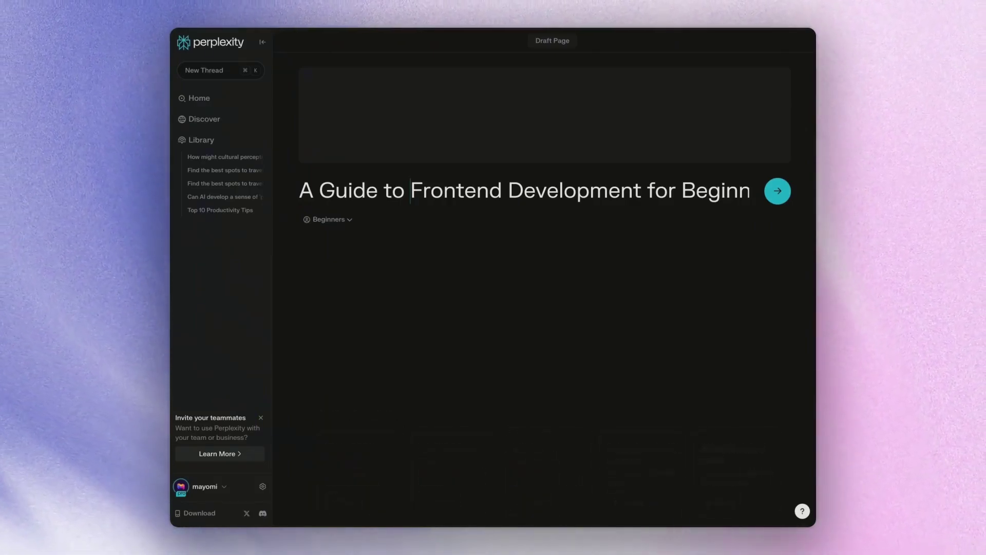
Generate the frontend guide Page and review the 3 sources behind its CSS Grid section.
key("Return")
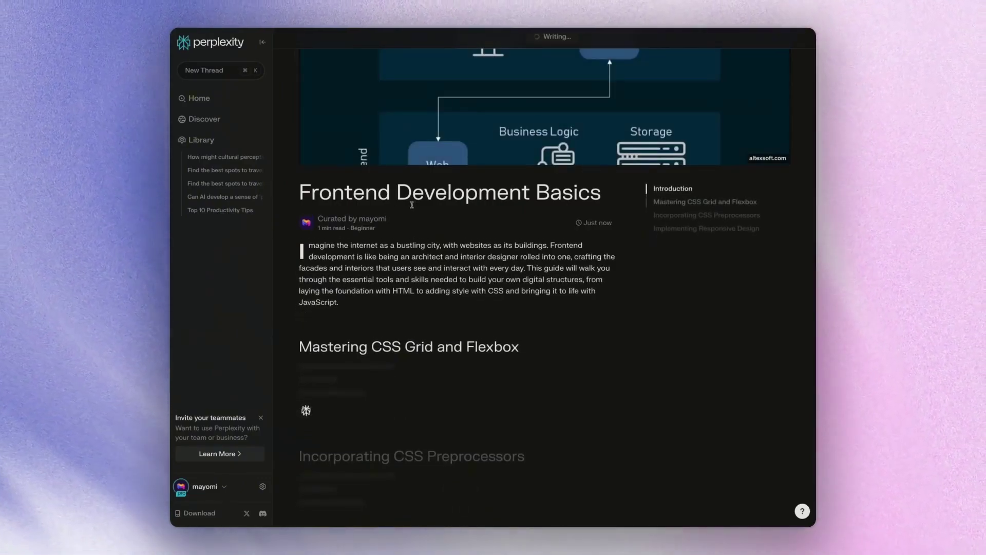
scroll(413, 205, "down", 5)
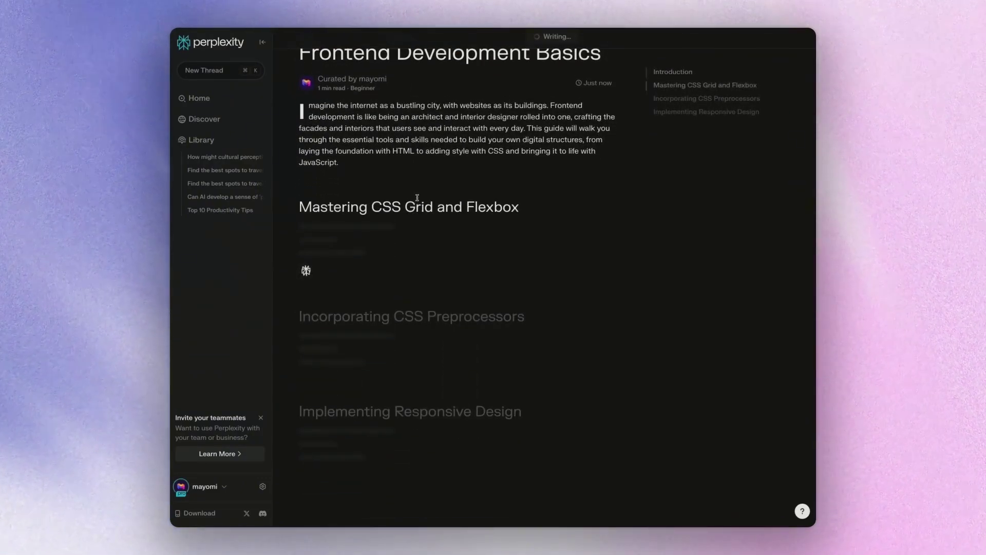
scroll(417, 197, "up", 1)
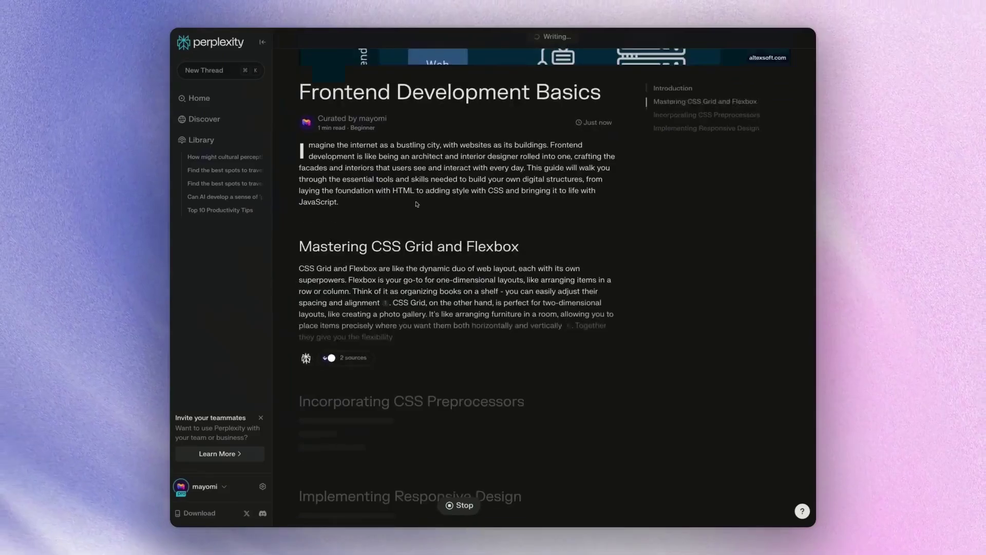
scroll(417, 204, "down", 3)
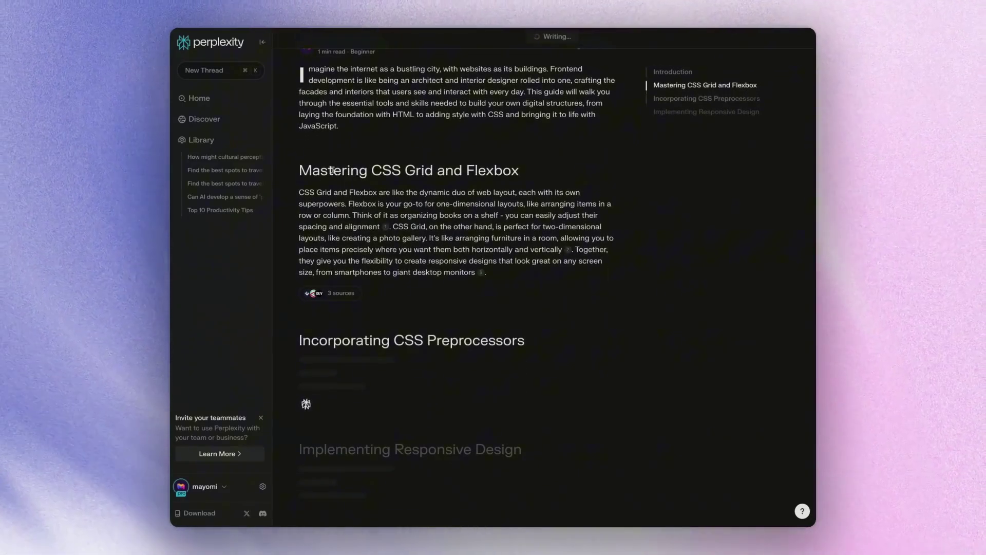
scroll(372, 259, "down", 3)
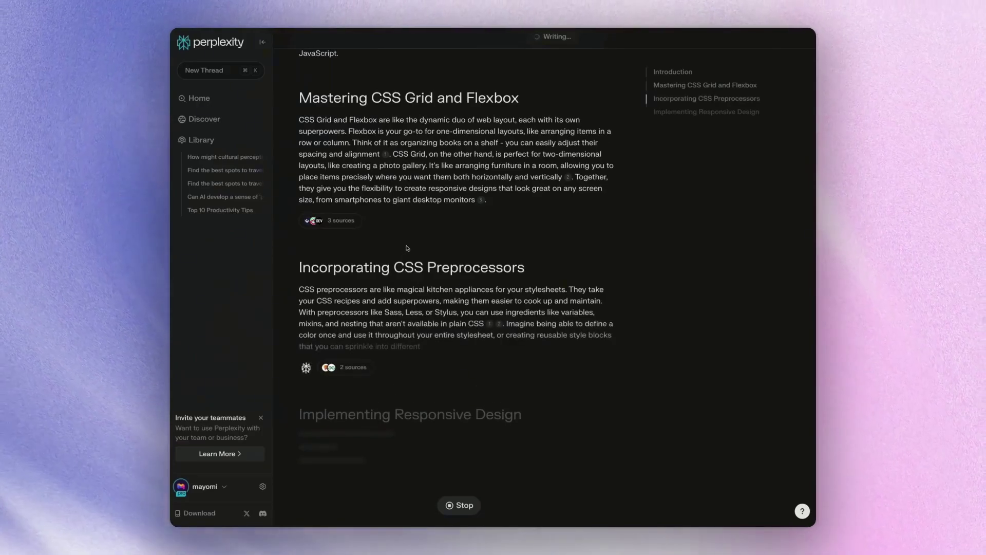
left_click(341, 223)
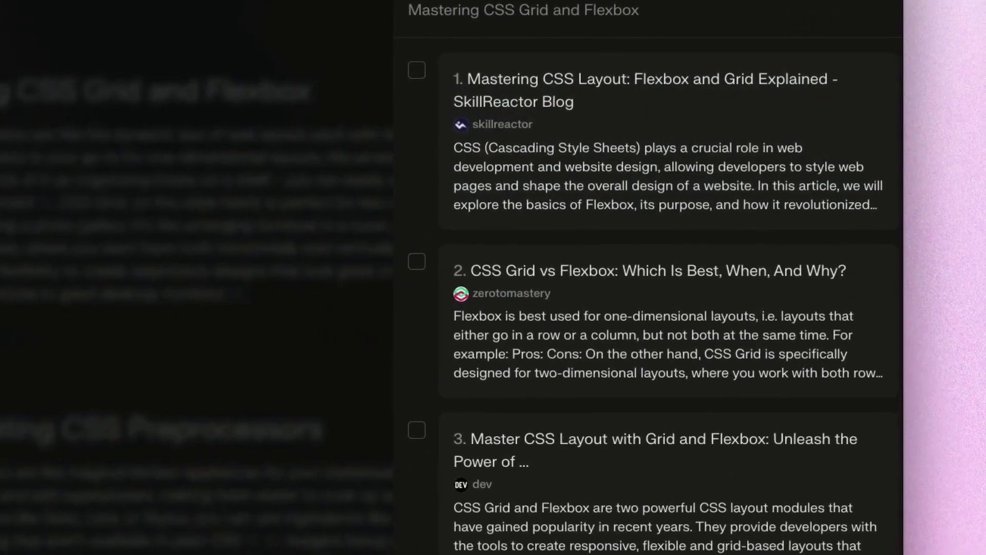
left_click(129, 408)
scroll(131, 409, "down", 7)
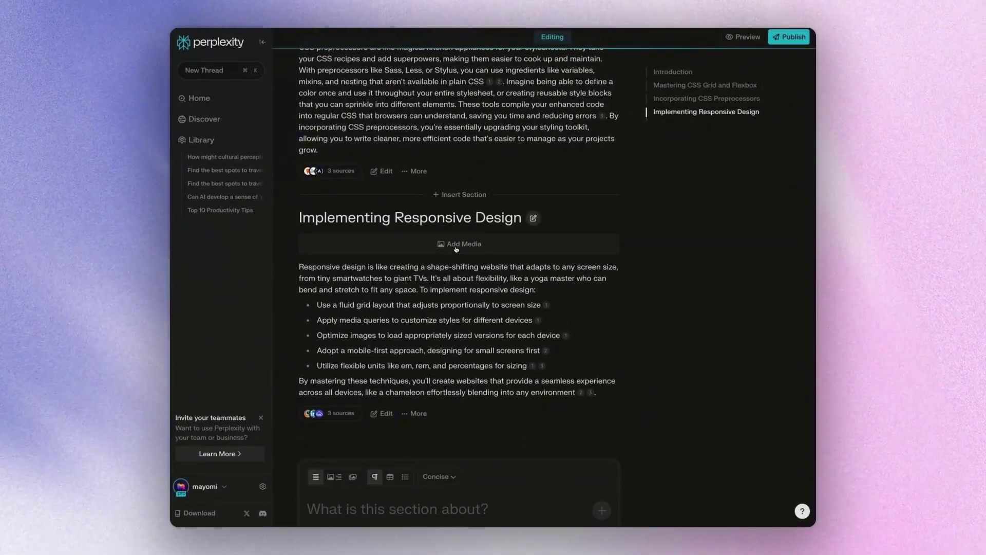
Insert a section above Implementing Responsive Design, then discard it.
scroll(457, 249, "up", 20)
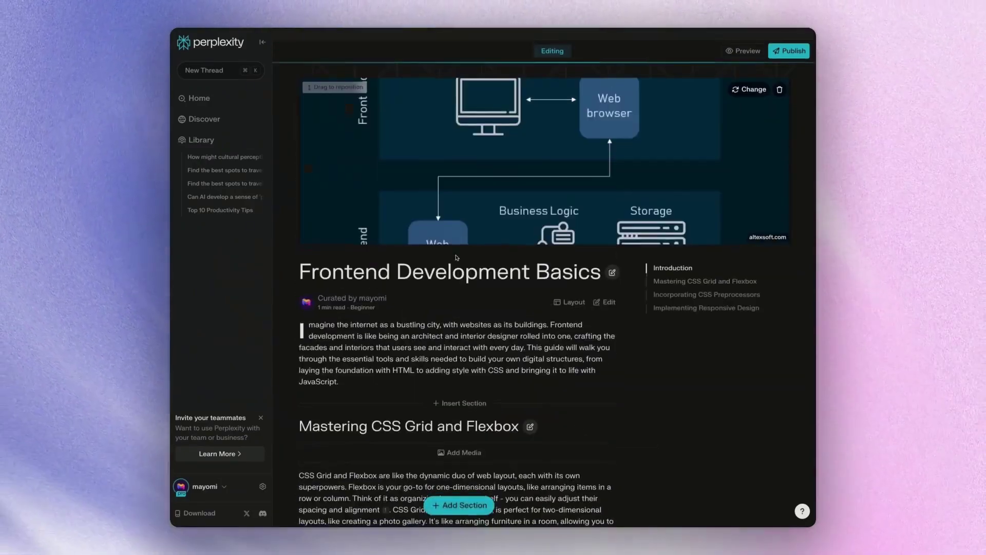
scroll(459, 270, "down", 20)
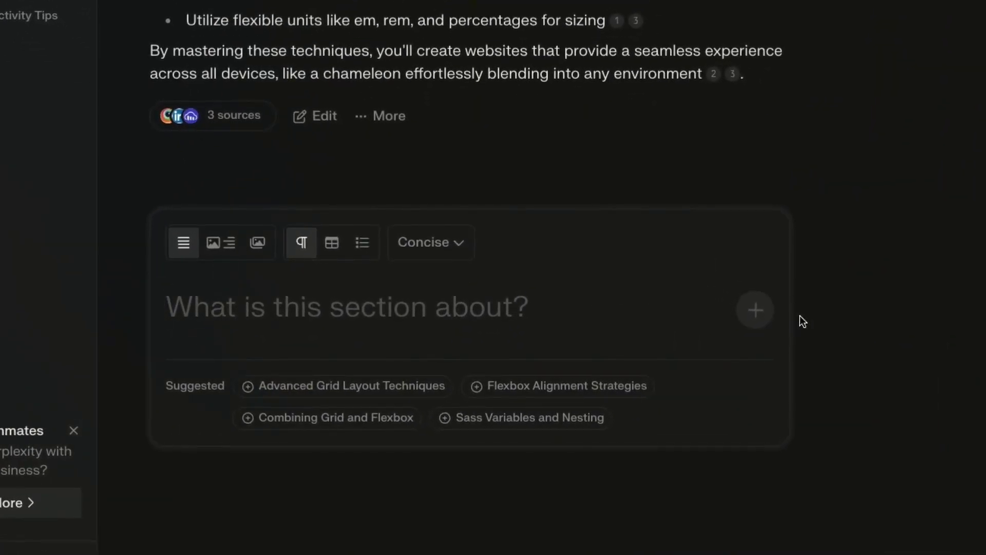
scroll(449, 215, "up", 6)
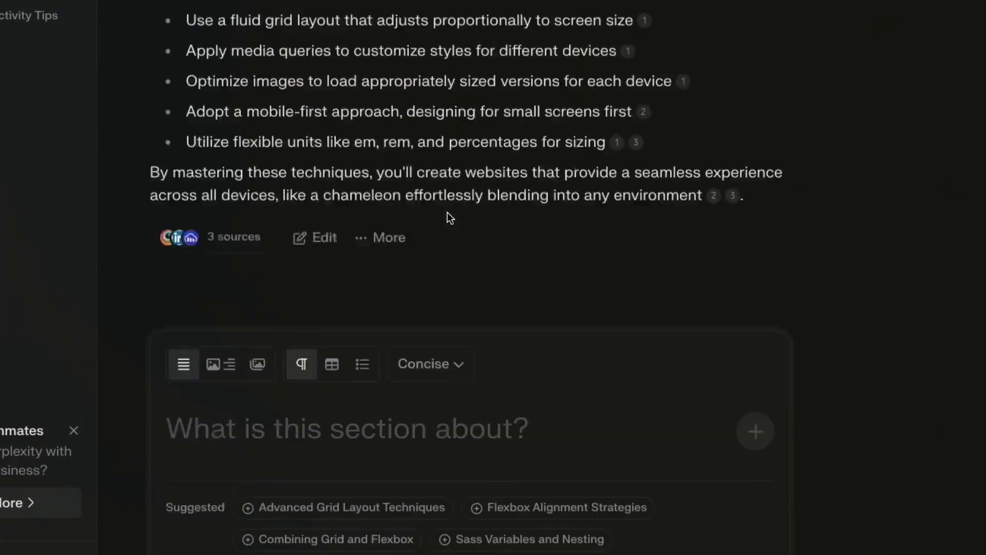
left_click(471, 63)
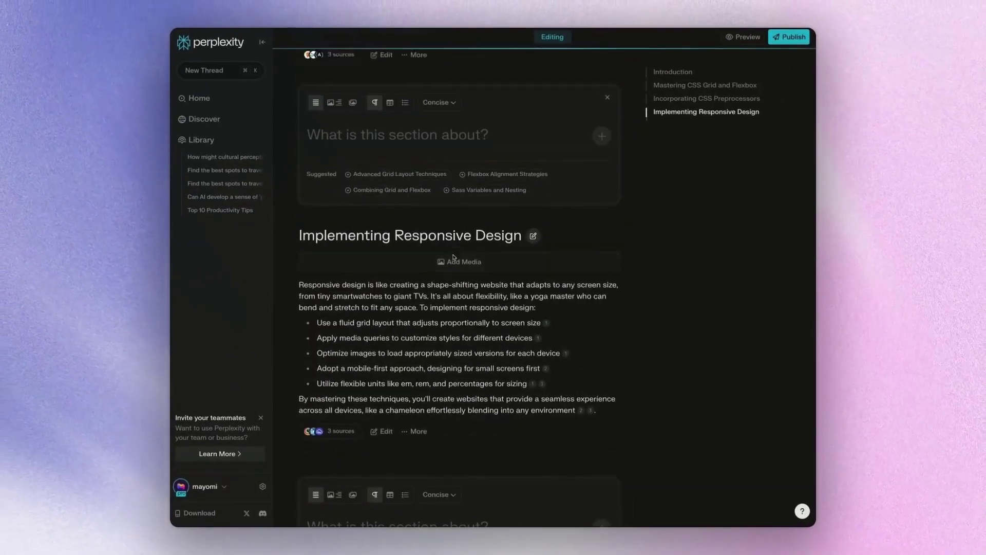
scroll(454, 258, "up", 2)
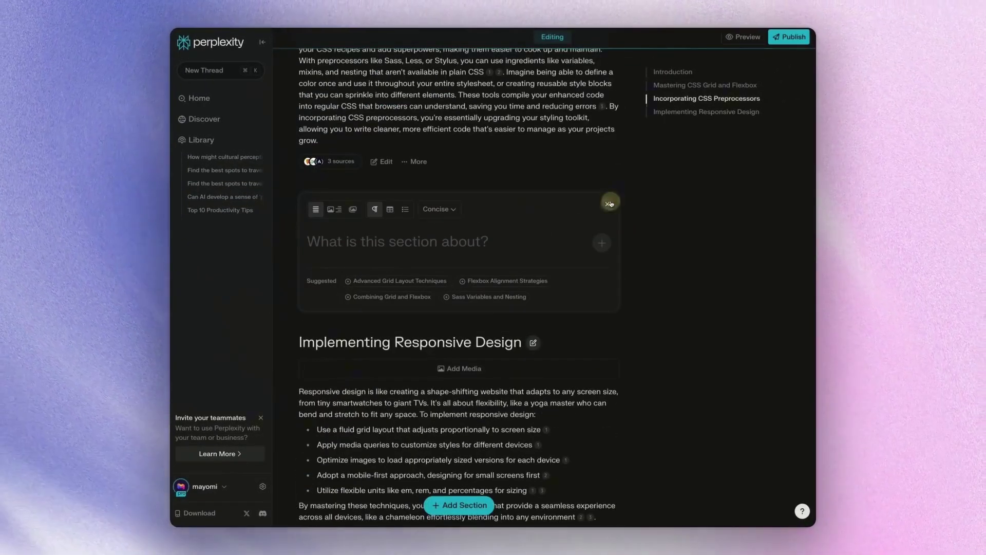
left_click(607, 201)
scroll(411, 350, "down", 3)
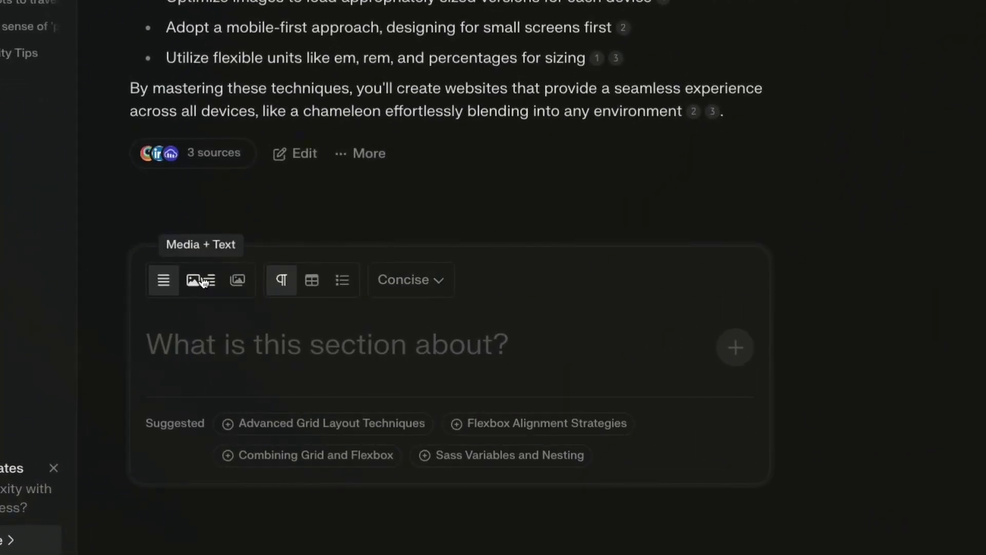
Set the bottom new section to a Media + Text layout with Detailed length.
left_click(203, 280)
left_click(164, 282)
left_click(203, 281)
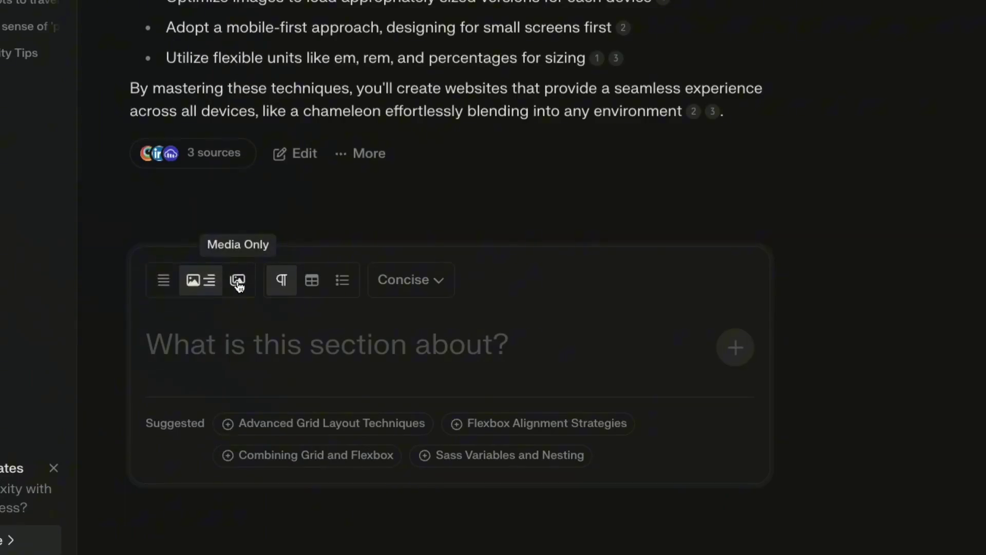
left_click(416, 286)
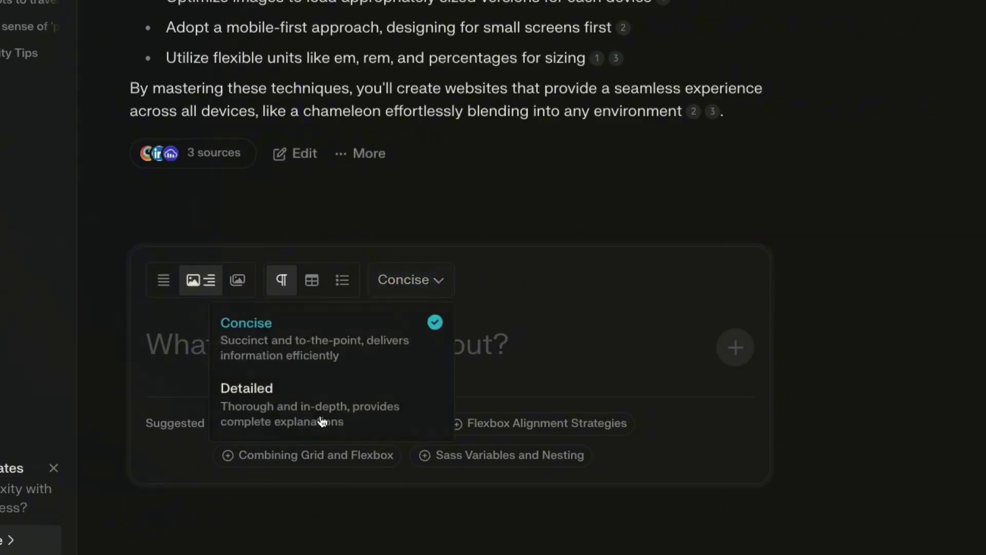
left_click(296, 408)
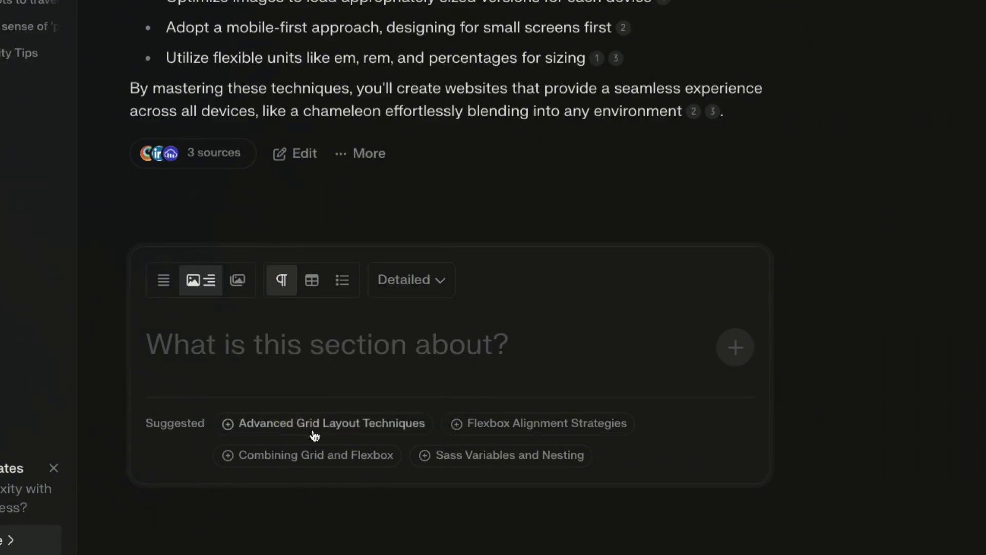
left_click(235, 346)
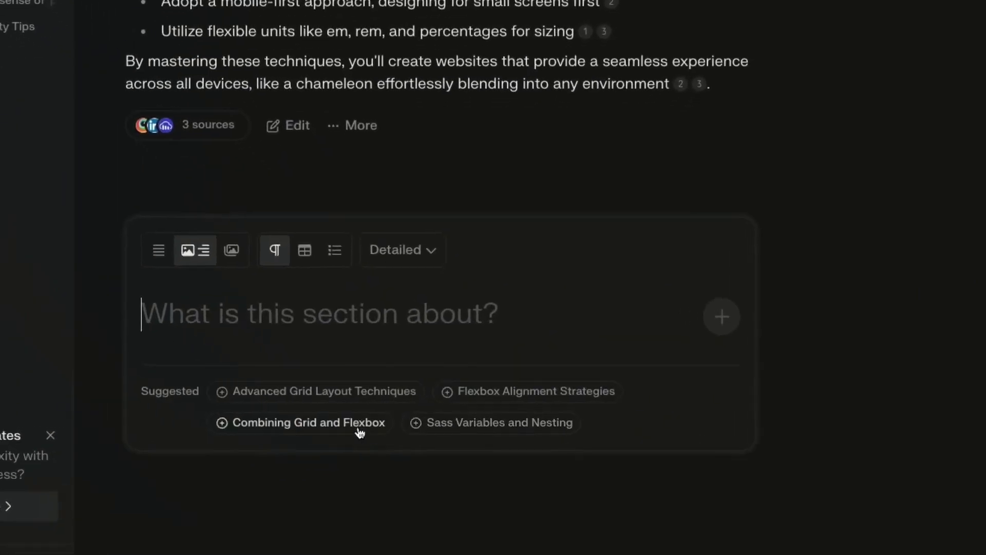
Add the suggested 'Advanced Grid Layout Techniques' section and review its CSS grid examples.
left_click(293, 394)
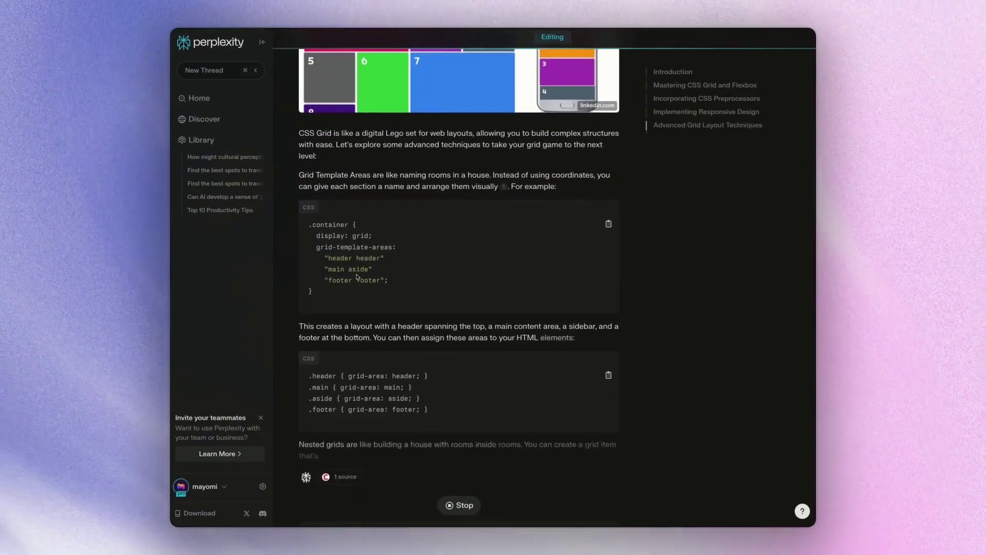
mouse_move(501, 277)
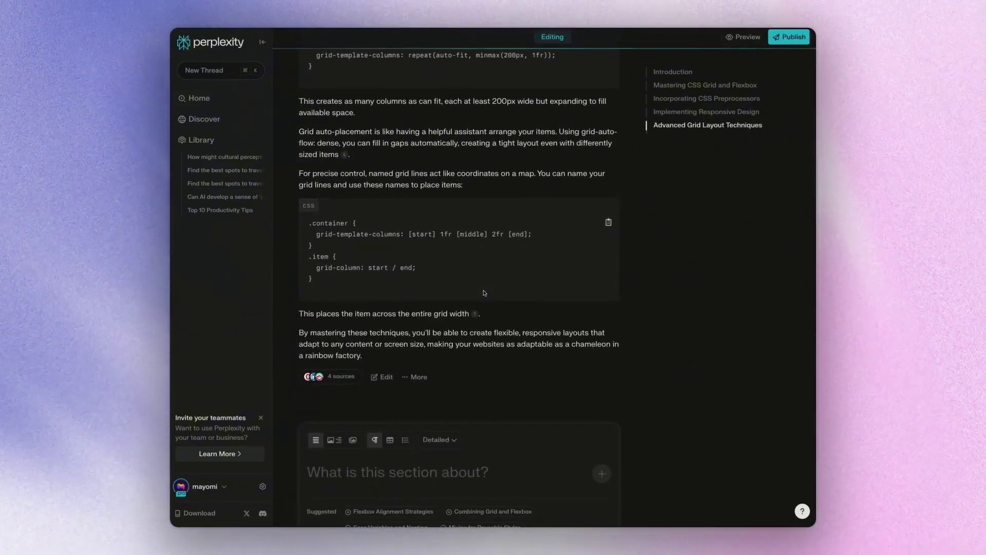
scroll(484, 293, "down", 1)
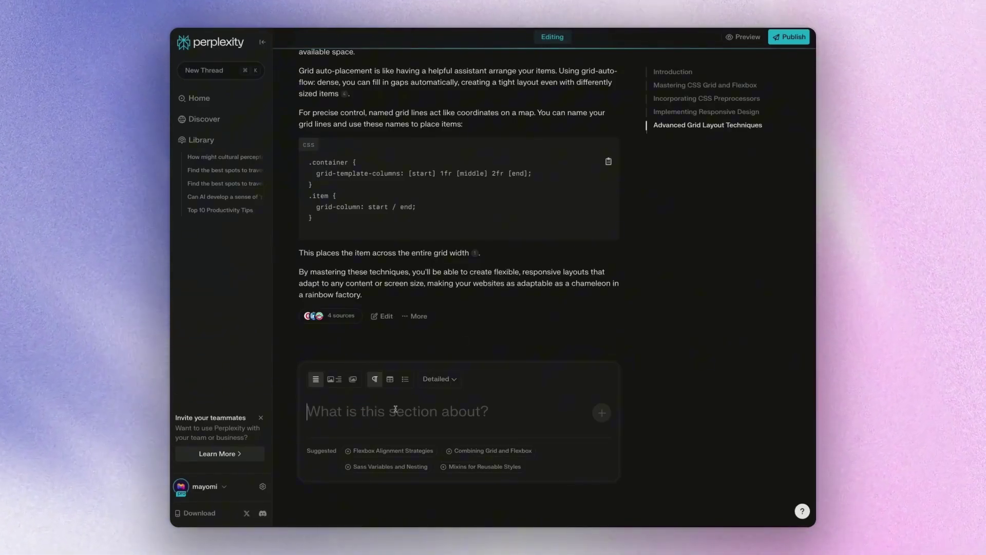
scroll(445, 330, "up", 20)
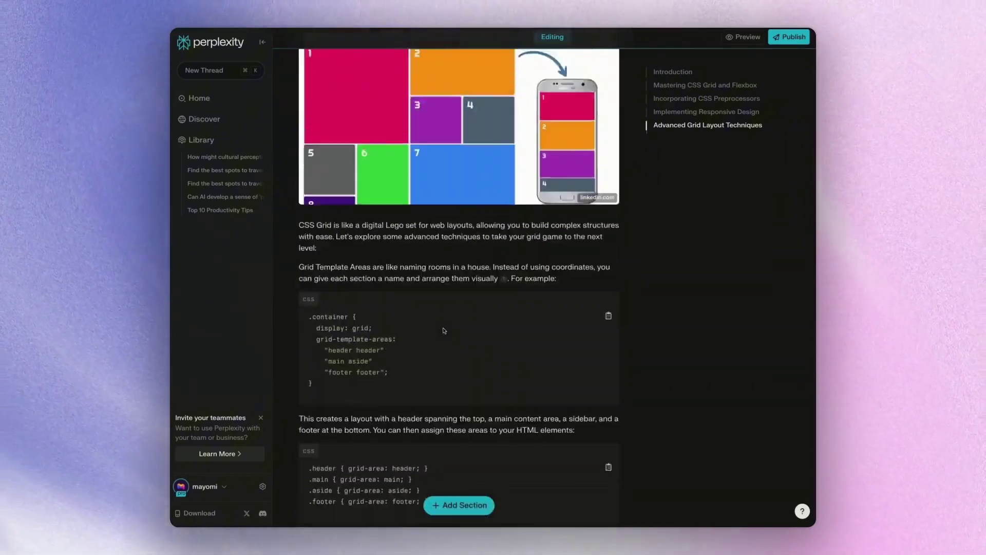
scroll(444, 330, "up", 6)
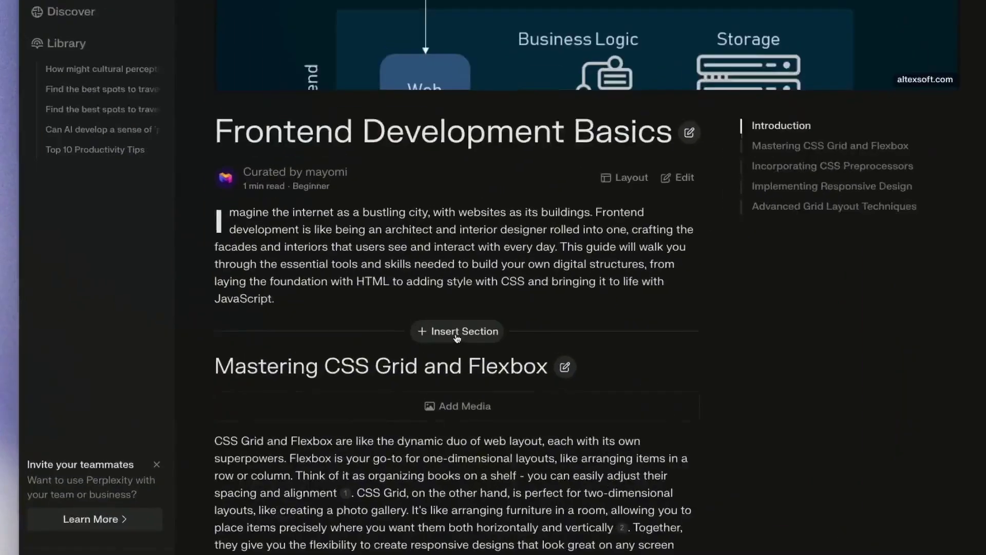
Insert a Media + Text section placing the 'Mastering CSS Grid' book cover beside the CSS Grid text.
left_click(450, 330)
scroll(452, 349, "down", 3)
scroll(439, 257, "up", 3)
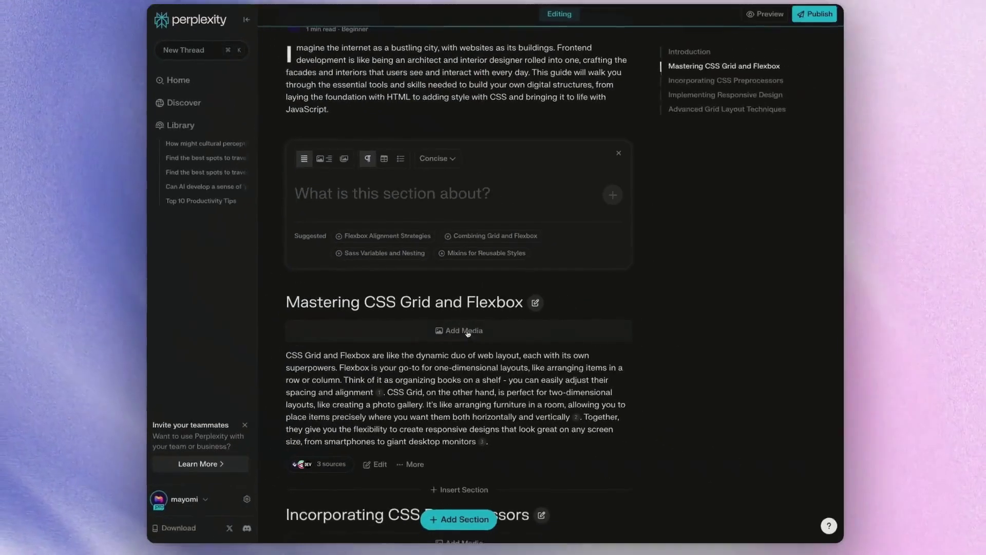
left_click(396, 329)
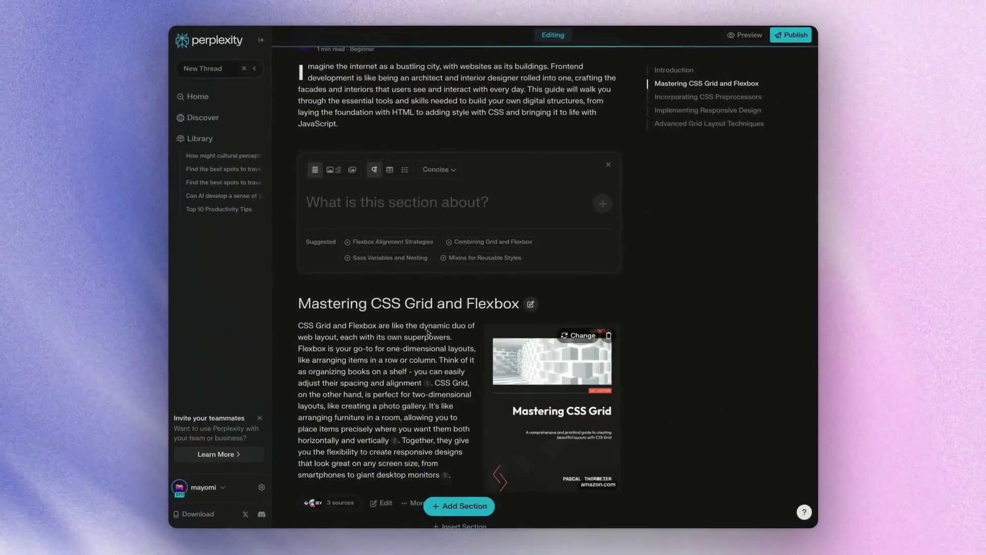
scroll(557, 372, "down", 2)
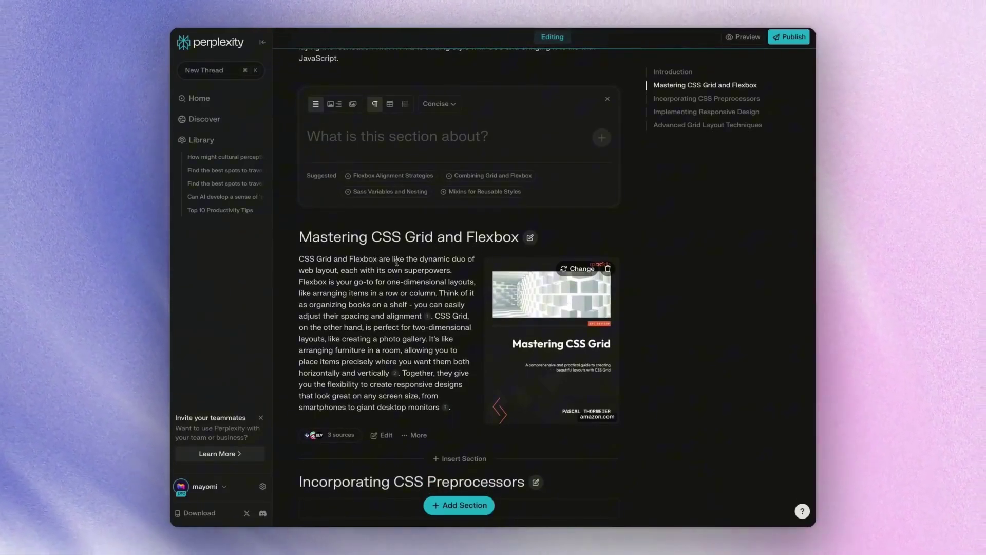
scroll(350, 257, "up", 6)
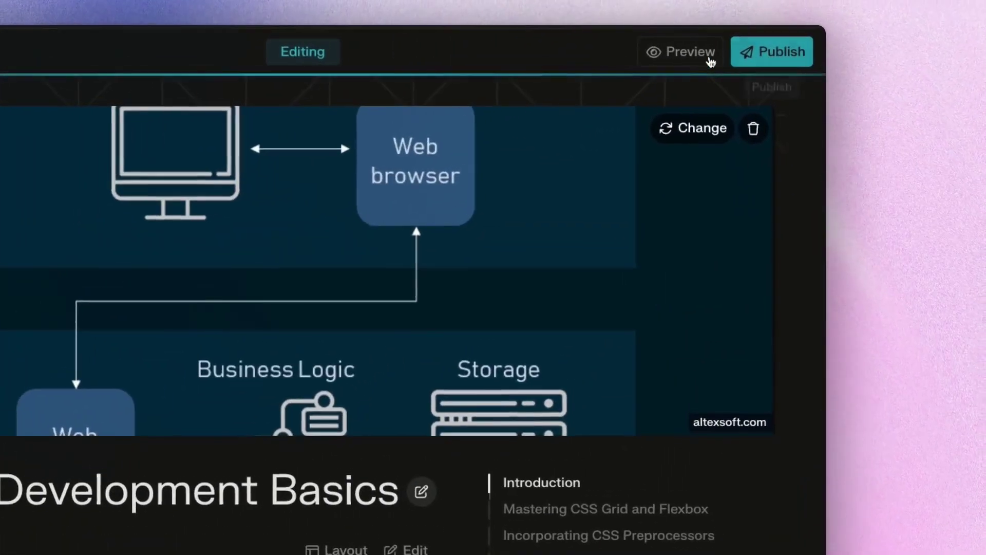
Preview the Frontend Development Basics page as an unpublished draft.
left_click(743, 41)
scroll(328, 352, "down", 15)
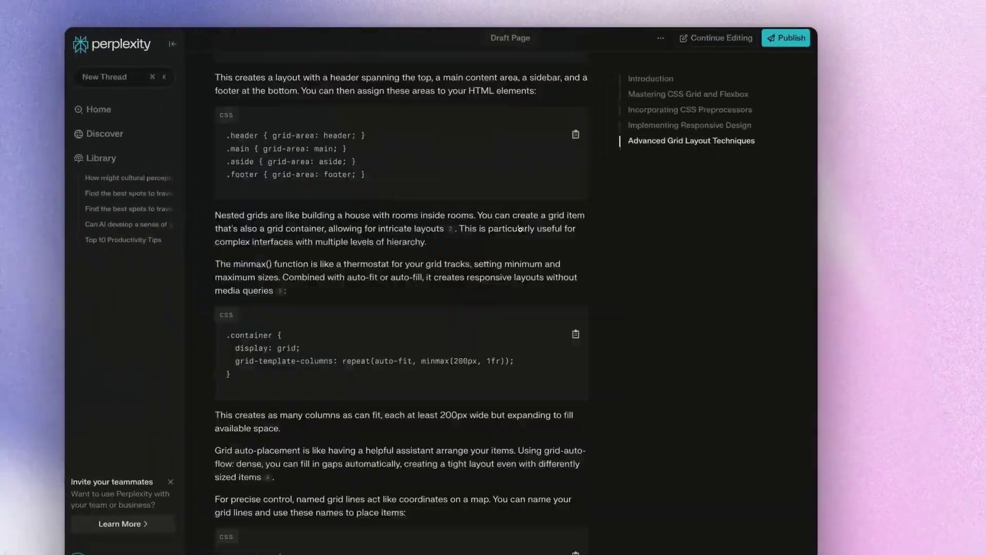
scroll(520, 229, "up", 15)
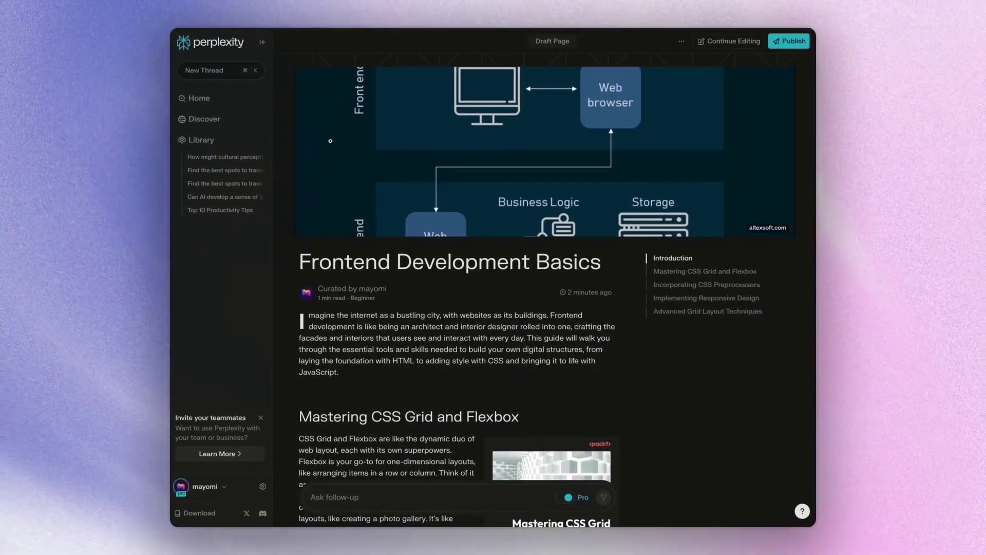
Browse the Discover feed.
left_click(217, 120)
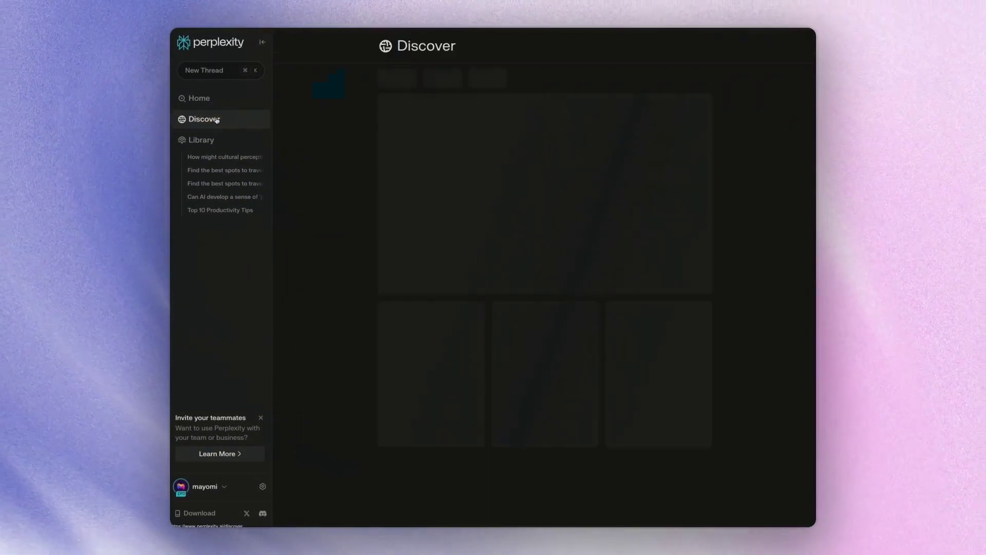
scroll(458, 164, "down", 3)
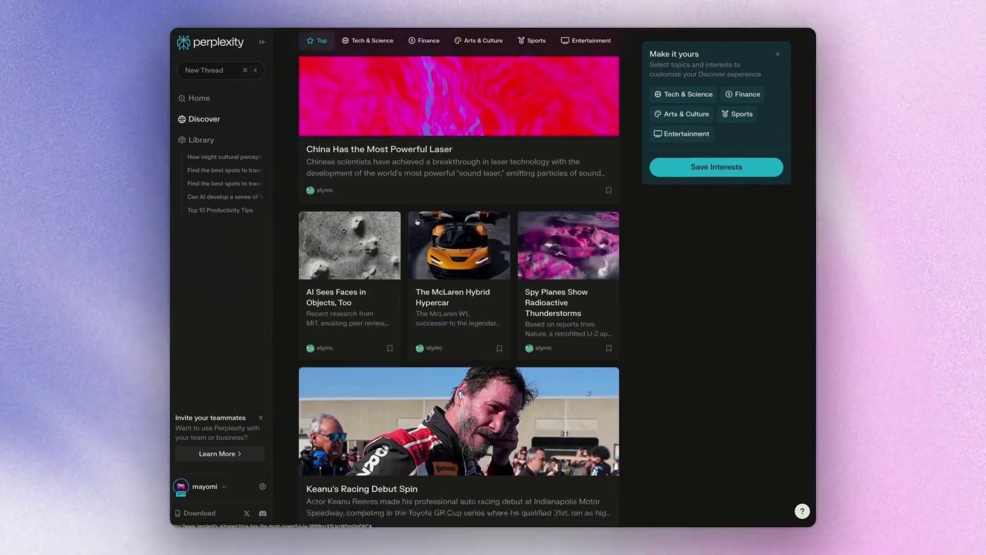
scroll(452, 216, "up", 3)
Read through the 'China Has the Most Powerful Laser' article.
left_click(450, 241)
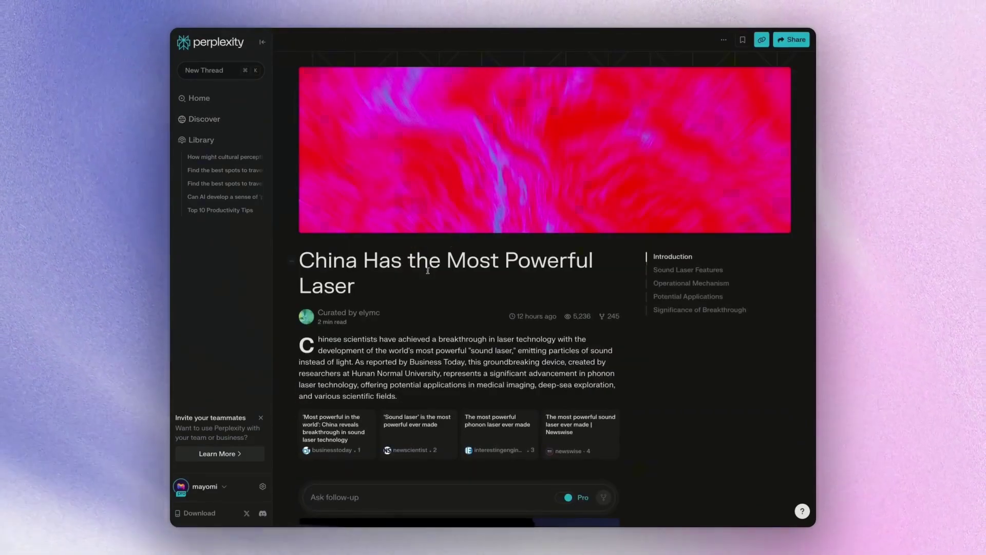
scroll(450, 243, "down", 12)
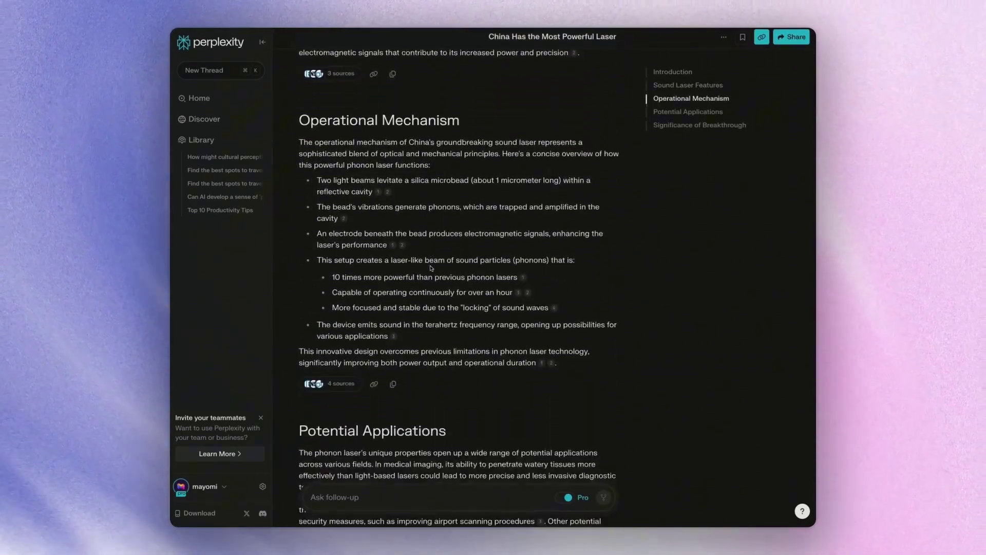
scroll(430, 269, "up", 12)
scroll(431, 268, "up", 2)
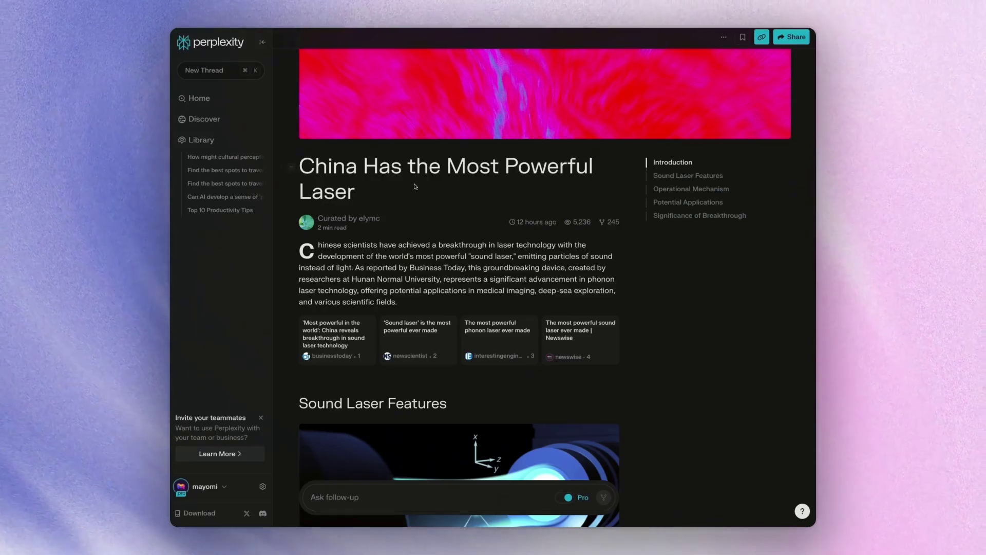
scroll(395, 209, "down", 2)
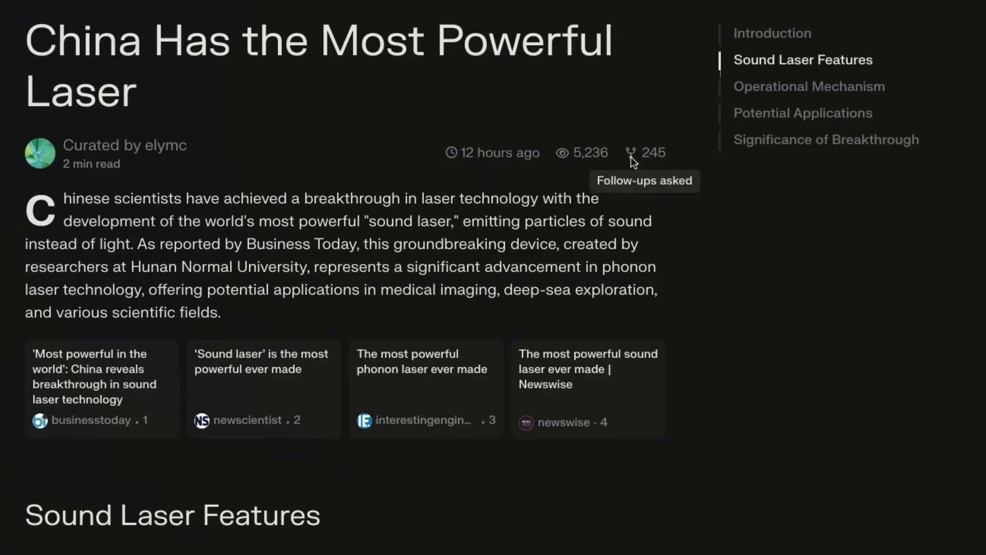
scroll(367, 211, "down", 10)
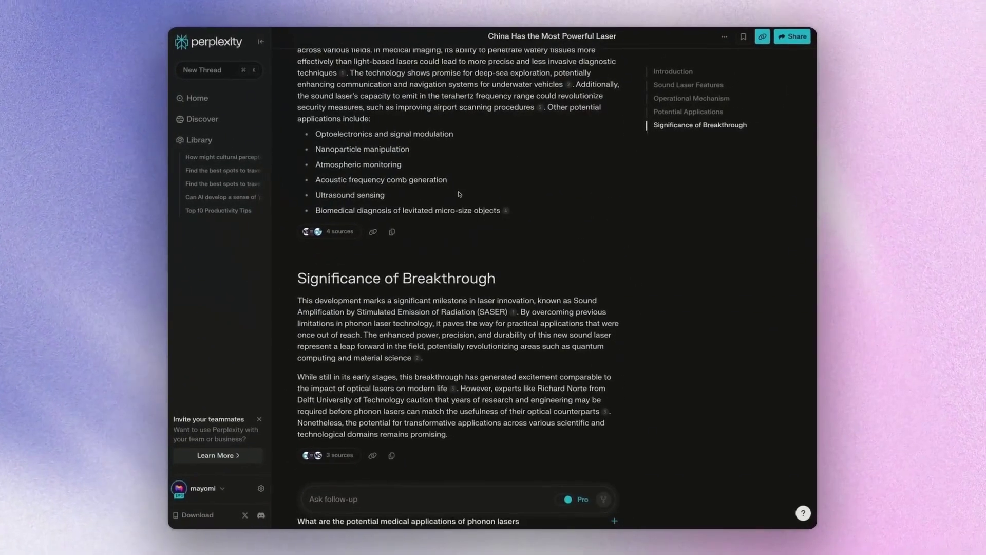
scroll(452, 197, "up", 15)
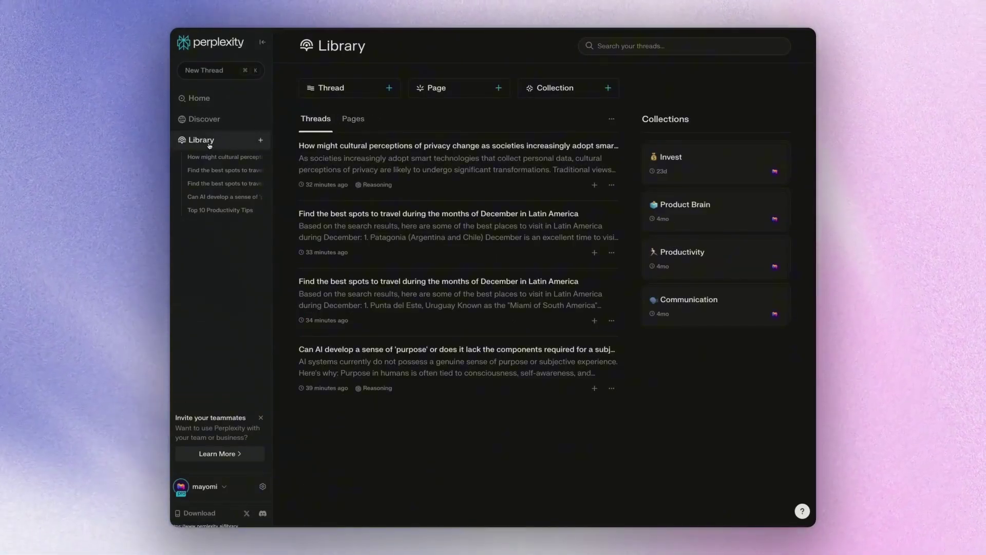
List the saved Pages in the Library.
left_click(354, 119)
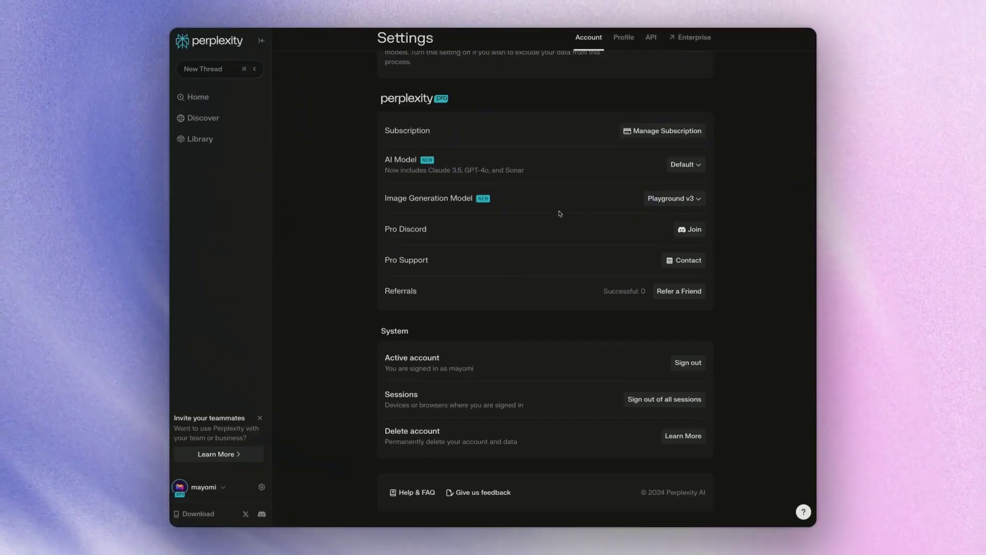
scroll(560, 214, "up", 1)
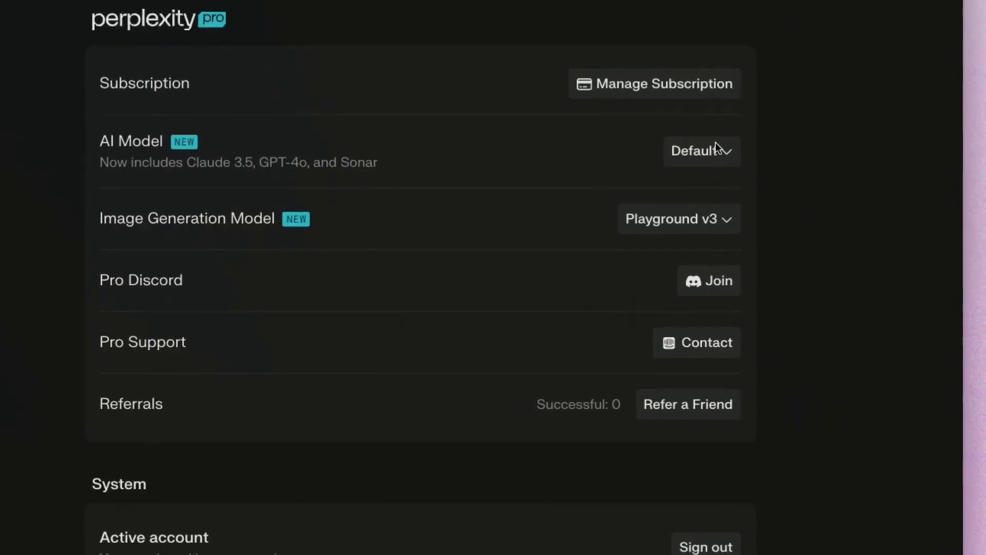
left_click(718, 149)
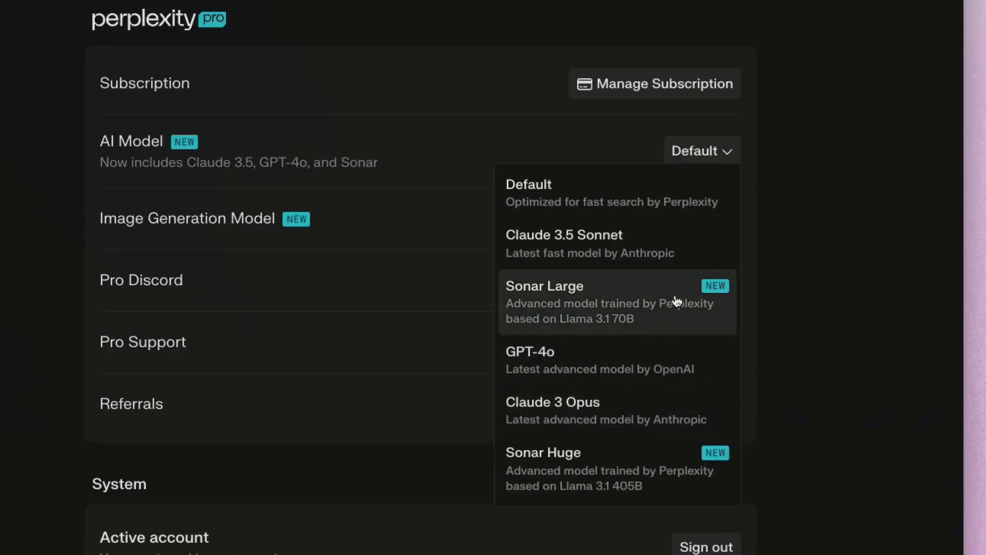
key("Escape")
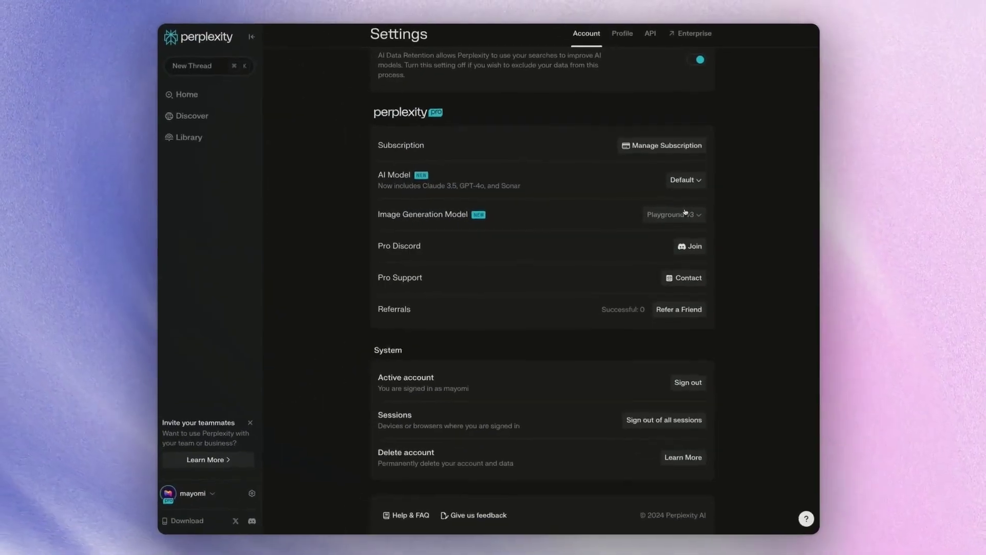
left_click(704, 220)
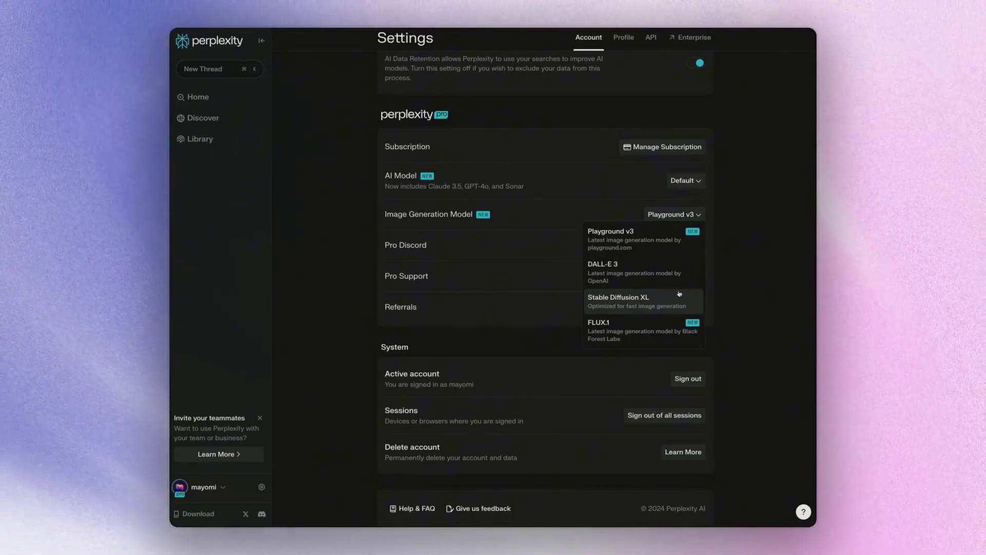
left_click(780, 248)
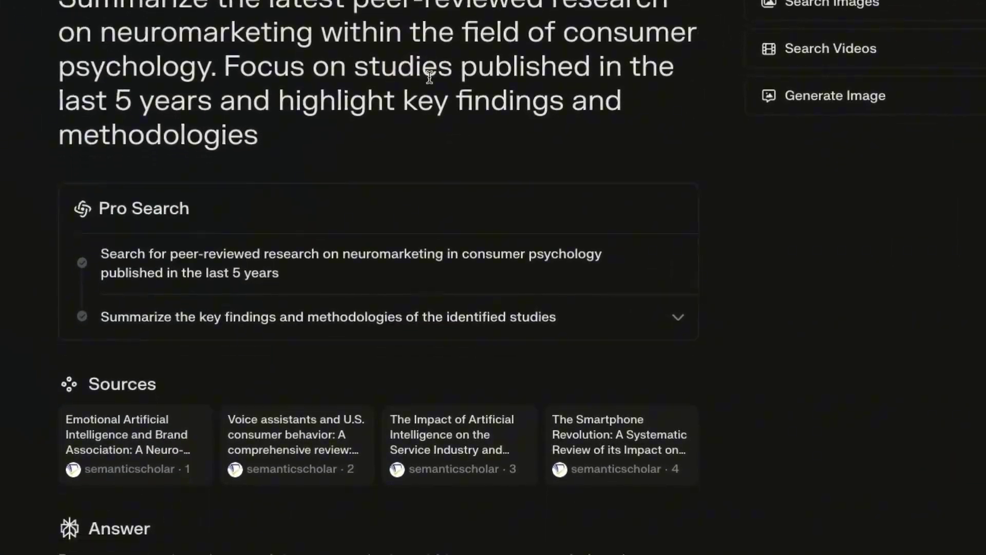
Read through the academic answer's neuromarketing findings.
scroll(429, 77, "down", 7)
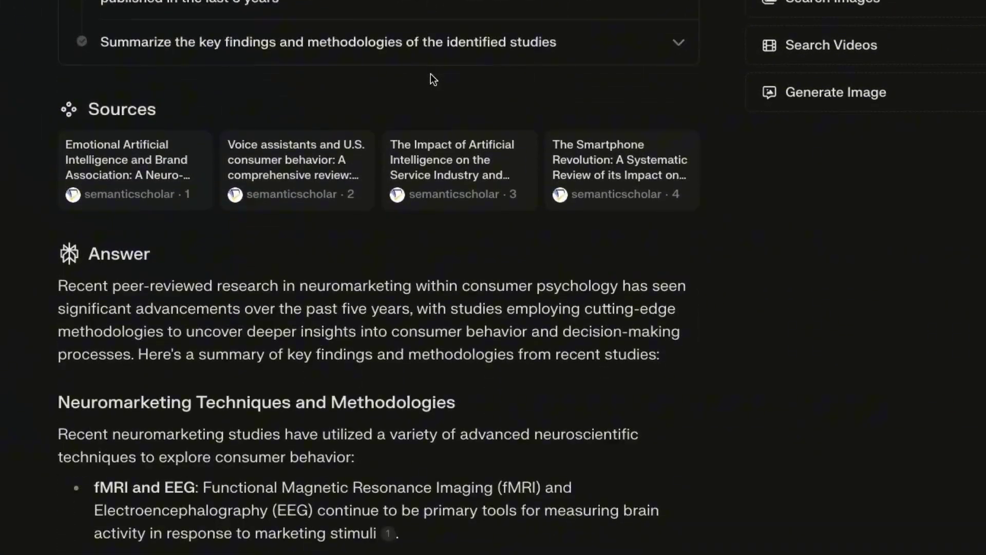
scroll(430, 77, "down", 4)
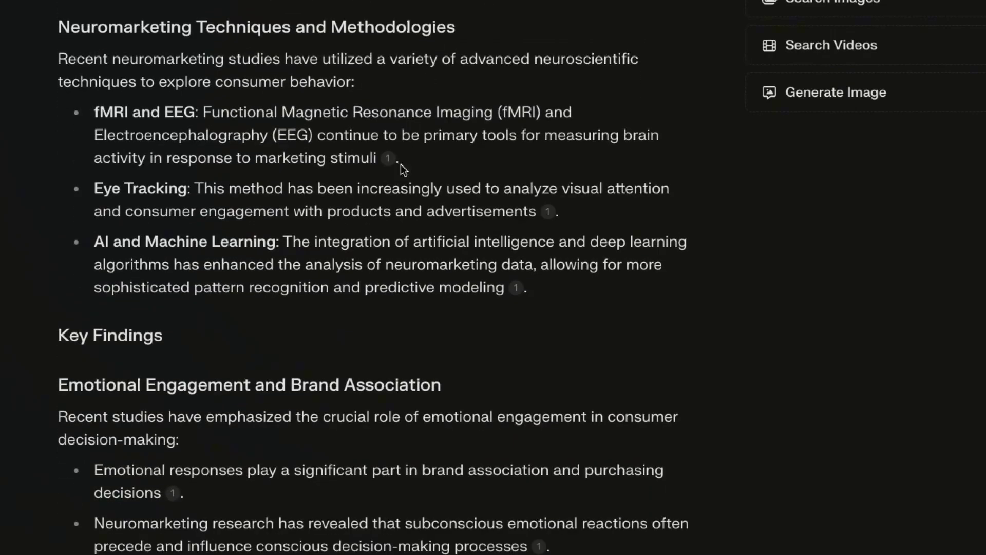
mouse_move(388, 165)
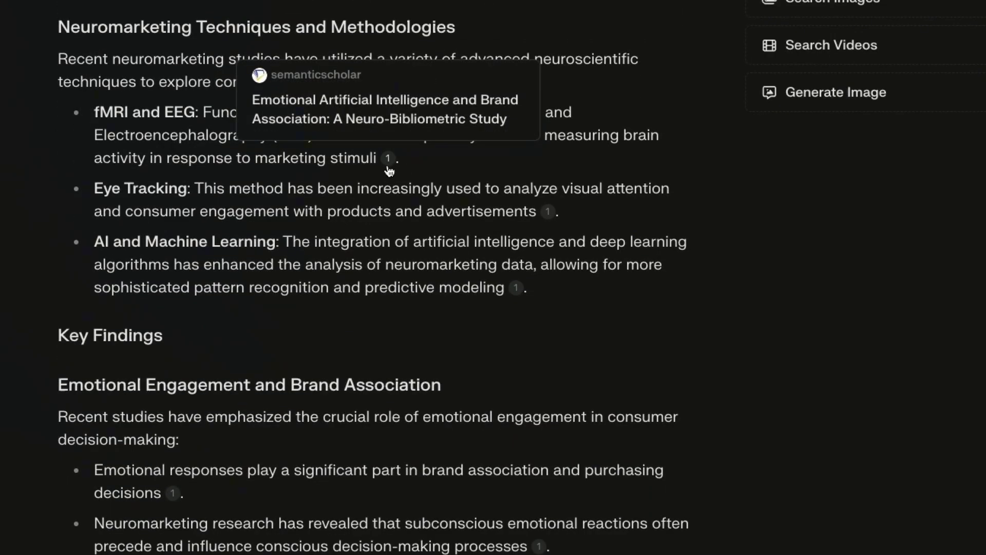
scroll(389, 171, "down", 4)
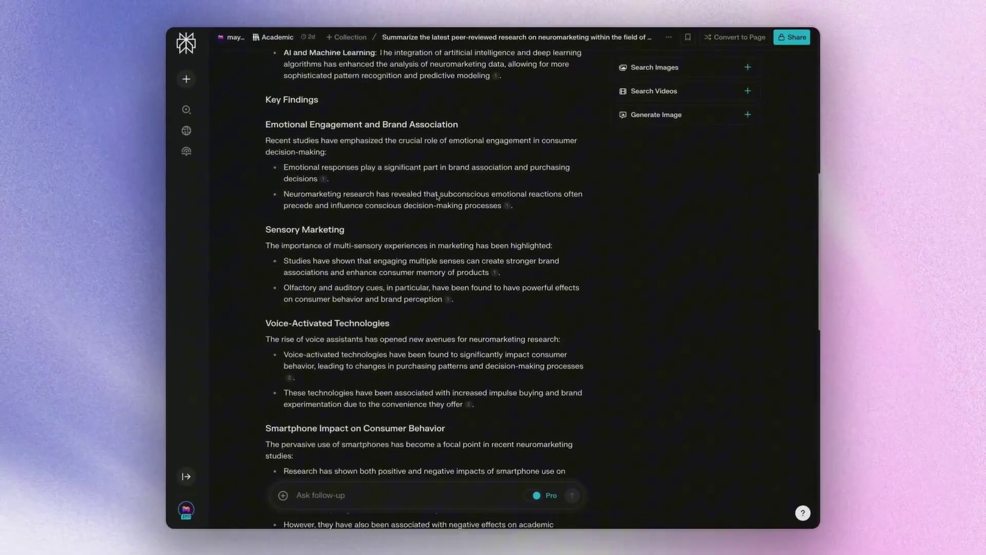
scroll(437, 196, "down", 4)
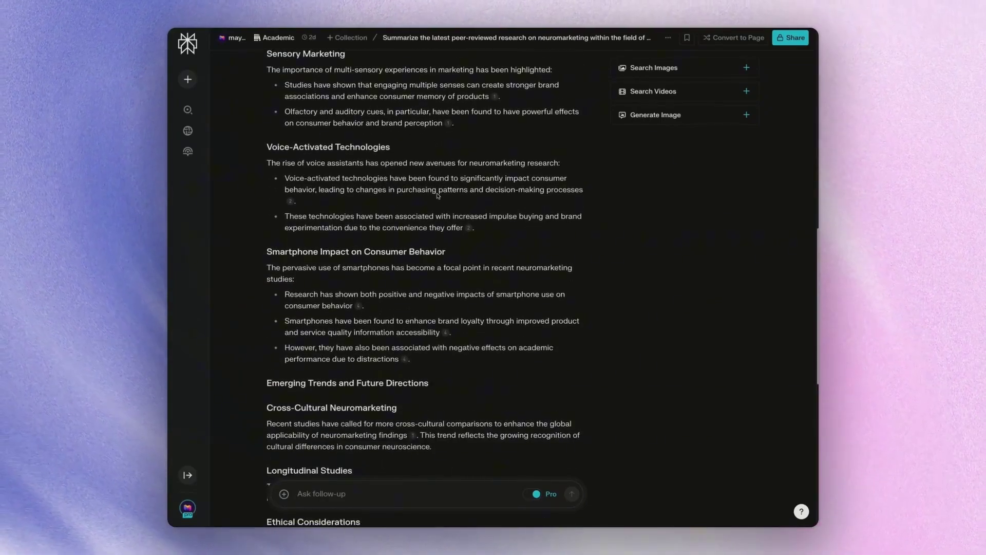
scroll(438, 196, "down", 2)
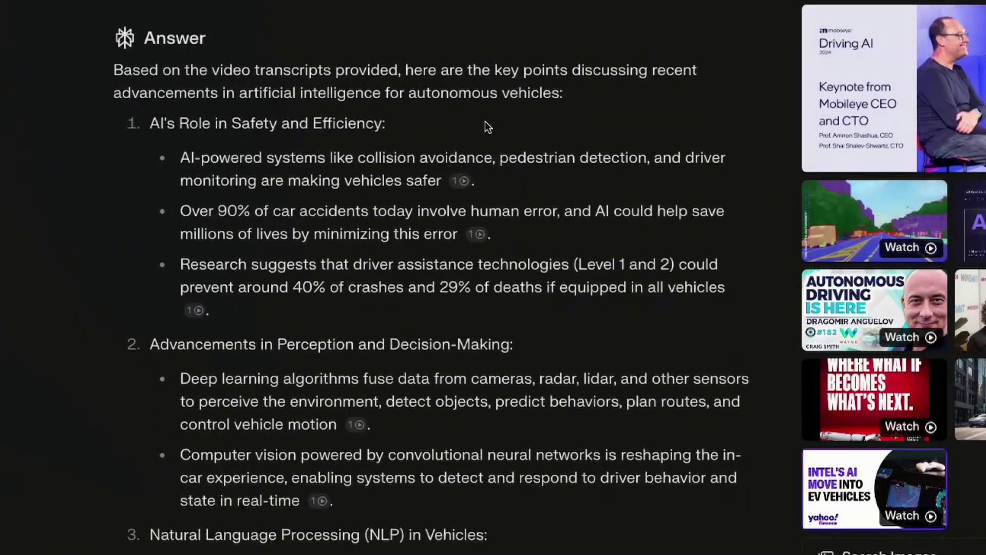
scroll(485, 121, "down", 5)
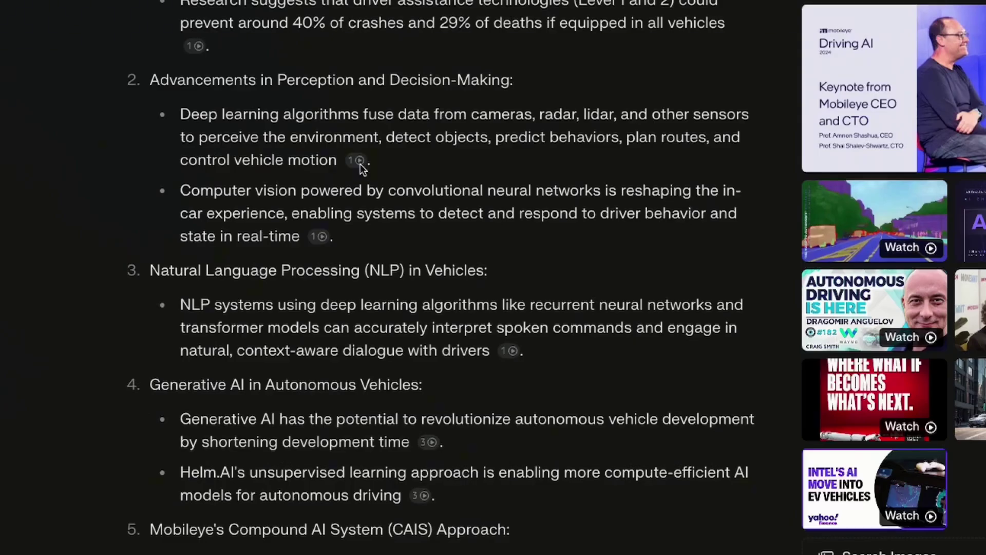
Review the Video answer on AI in autonomous vehicles and inspect its citations.
mouse_move(358, 164)
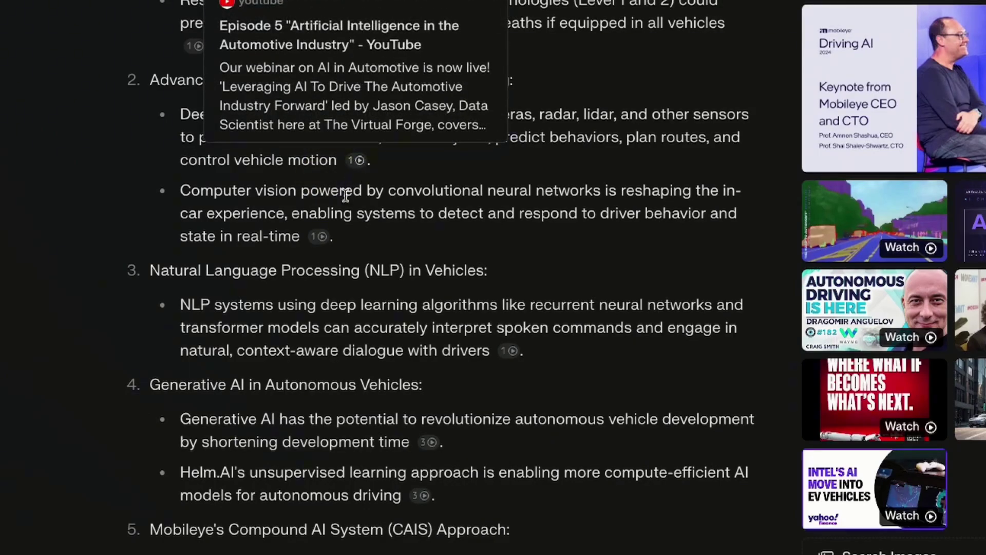
mouse_move(322, 245)
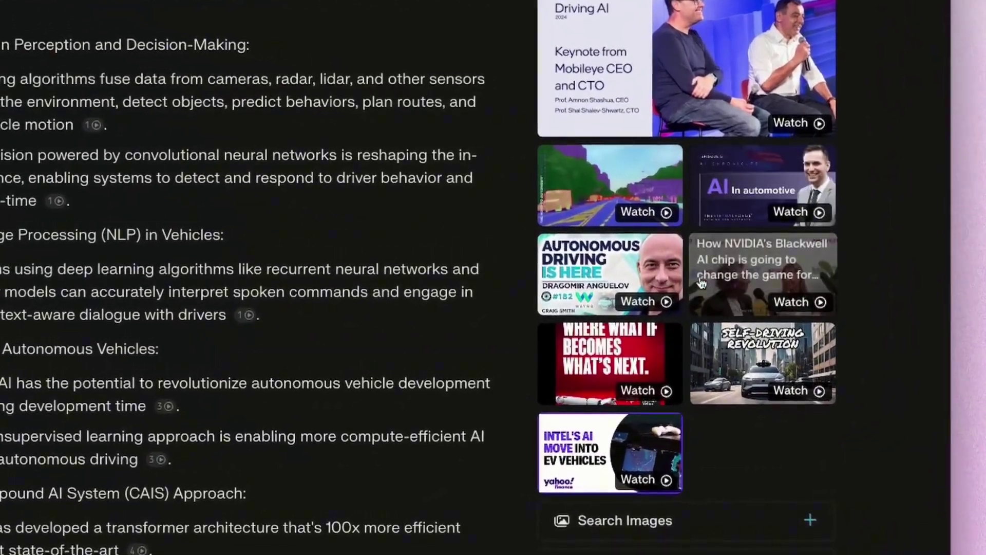
scroll(358, 351, "down", 1)
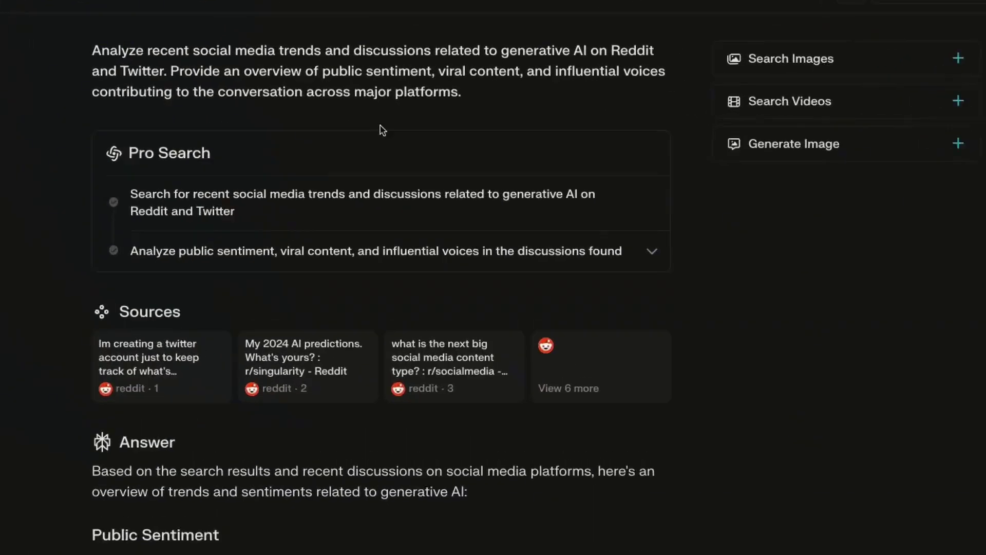
Review the Social answer on generative AI discussions and inspect a Reddit citation.
scroll(411, 241, "down", 3)
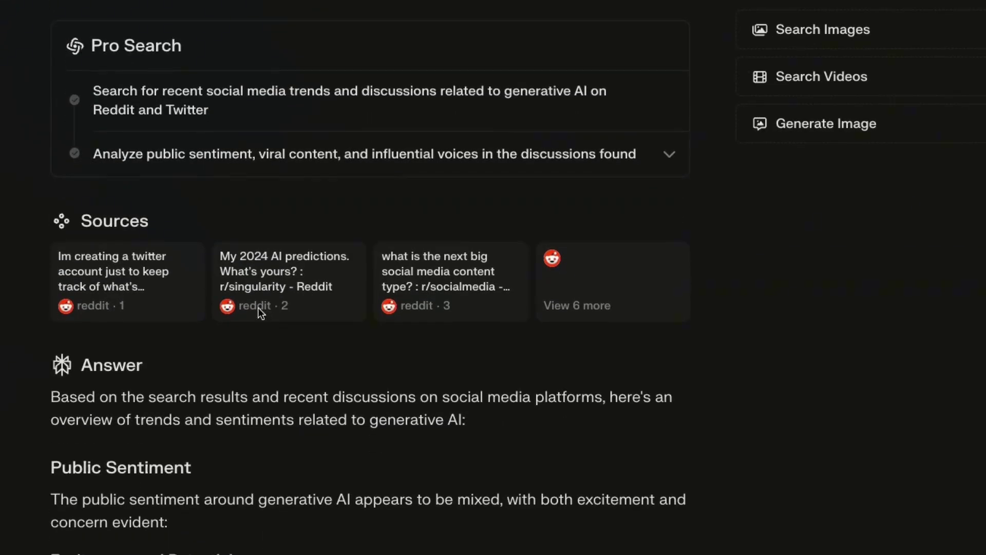
scroll(258, 308, "down", 7)
left_click(155, 368)
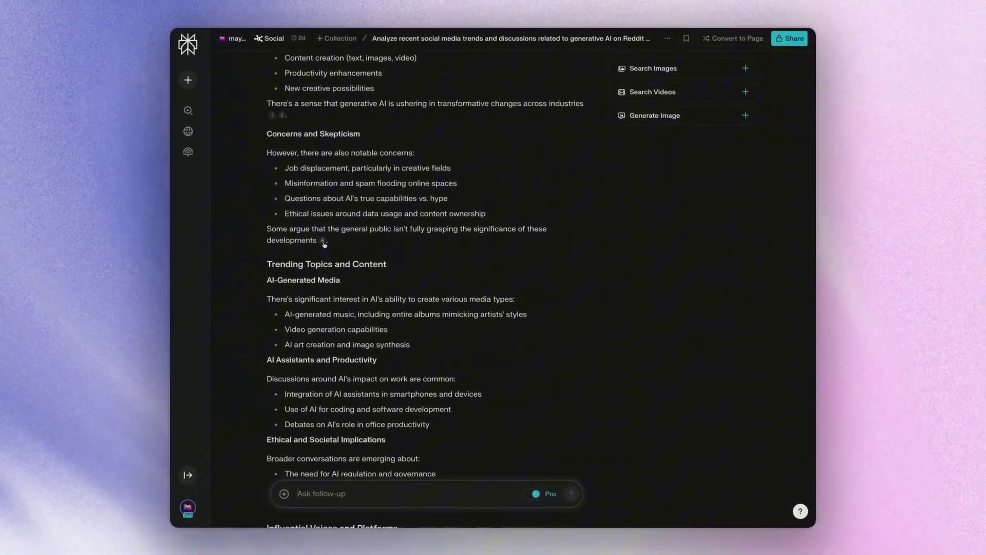
mouse_move(324, 245)
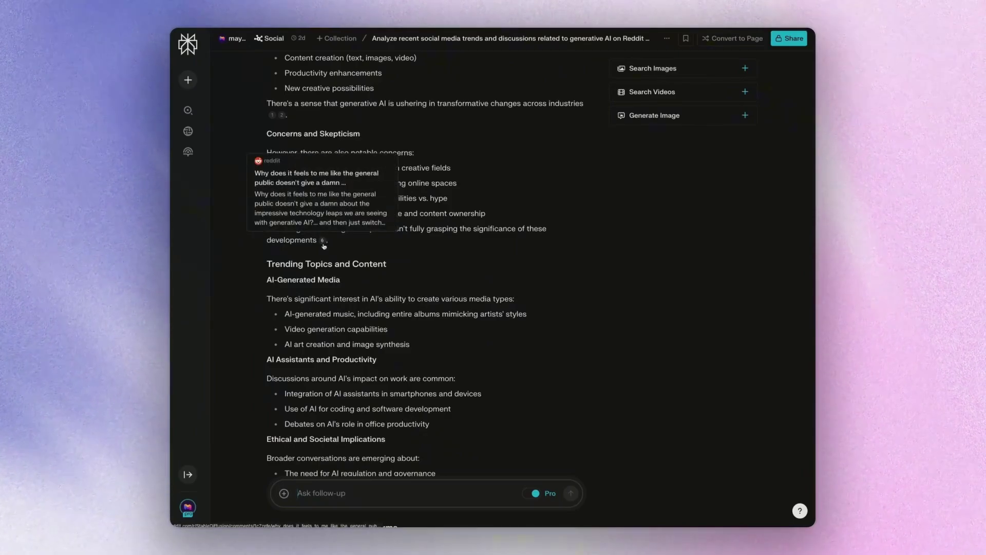
scroll(324, 246, "down", 5)
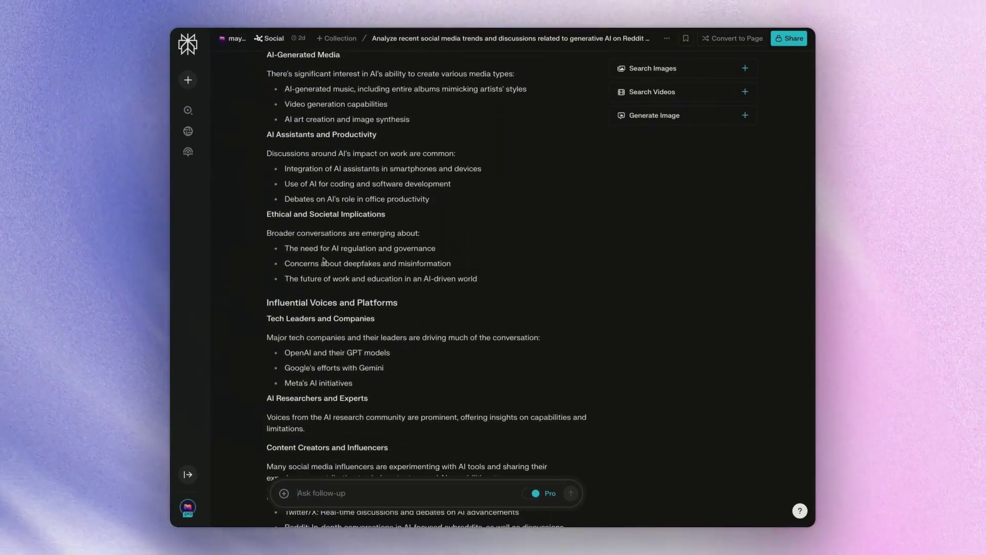
scroll(323, 259, "down", 5)
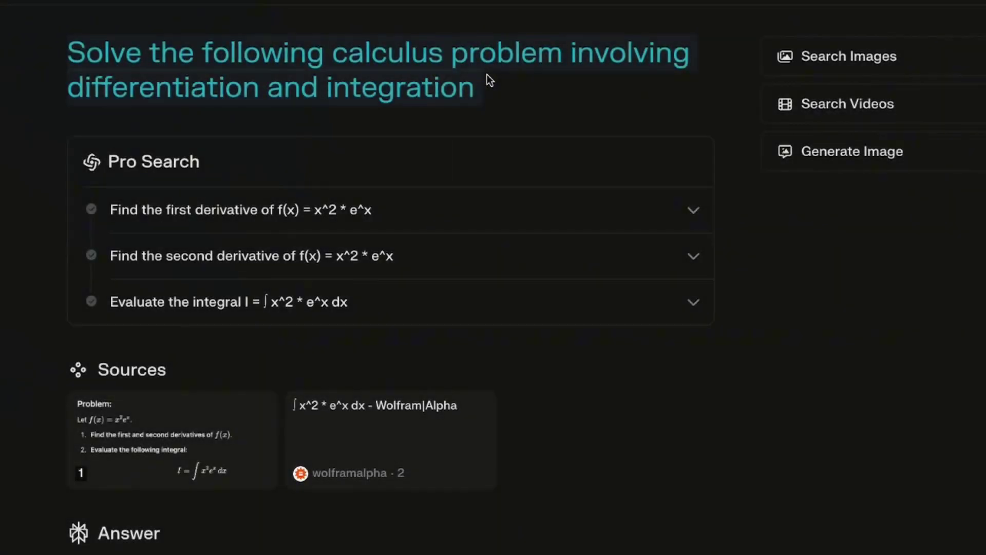
Read the derivatives of x²eˣ and the integral eˣ(x² − 2x + 2) + C in the Math answer.
scroll(483, 75, "down", 3)
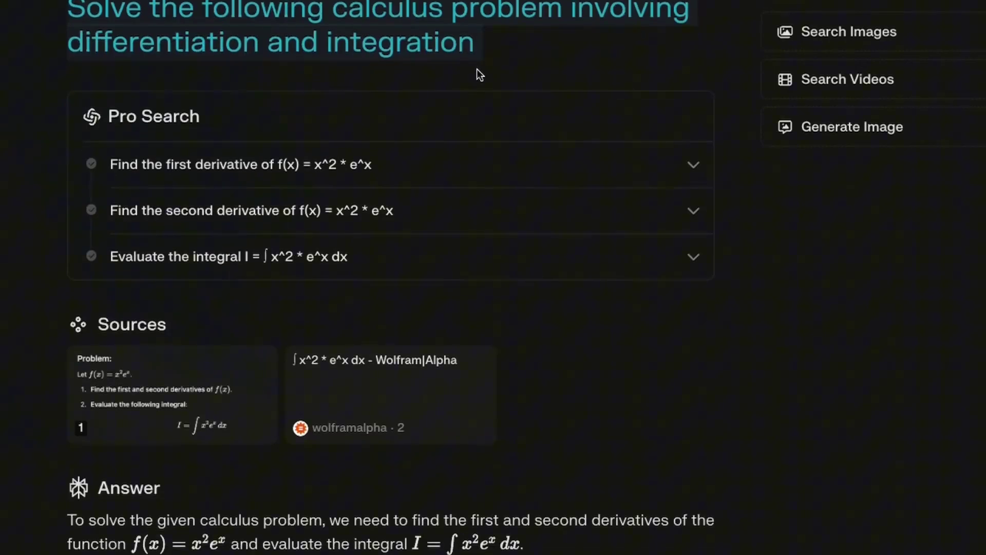
scroll(478, 75, "down", 3)
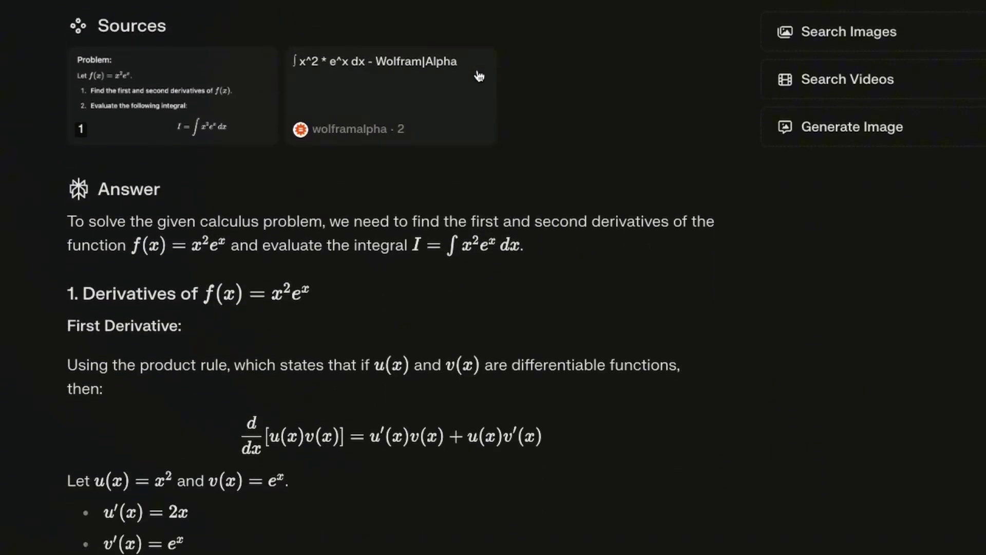
scroll(479, 125, "down", 3)
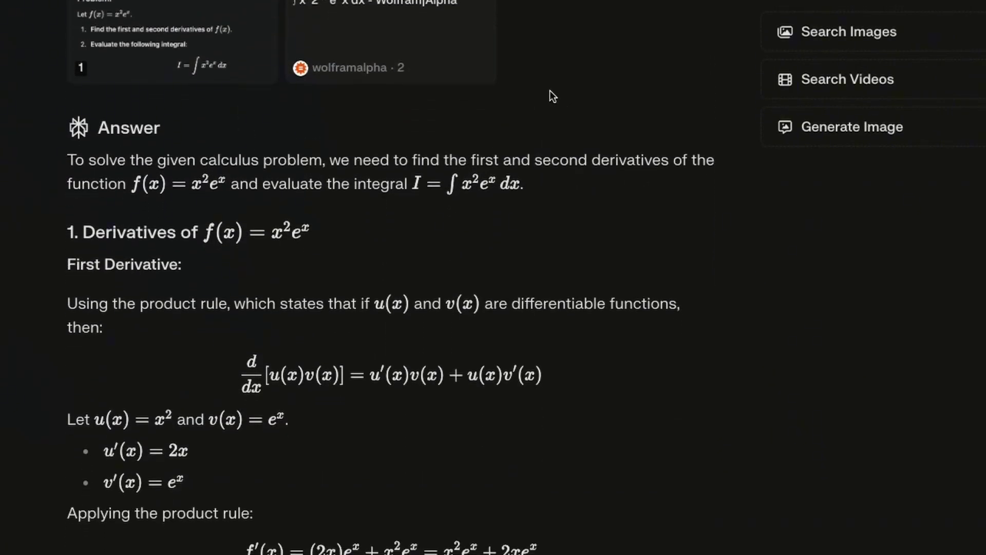
scroll(400, 187, "down", 2)
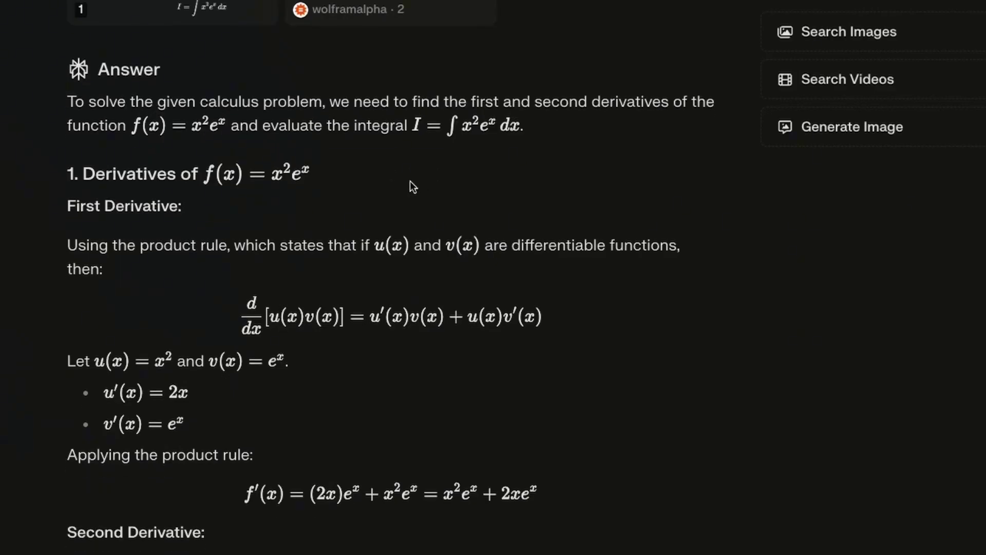
scroll(385, 215, "up", 2)
scroll(385, 215, "up", 1)
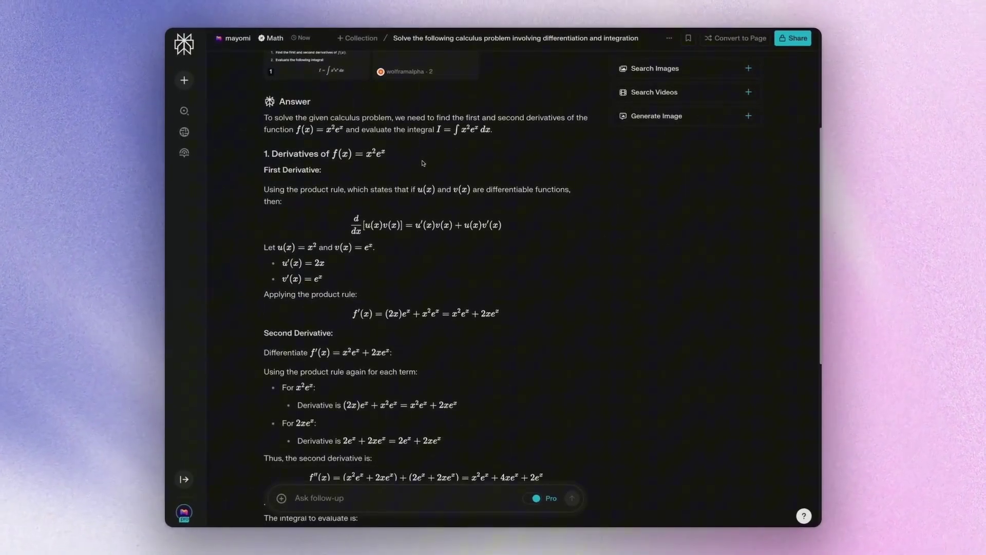
scroll(422, 164, "down", 1)
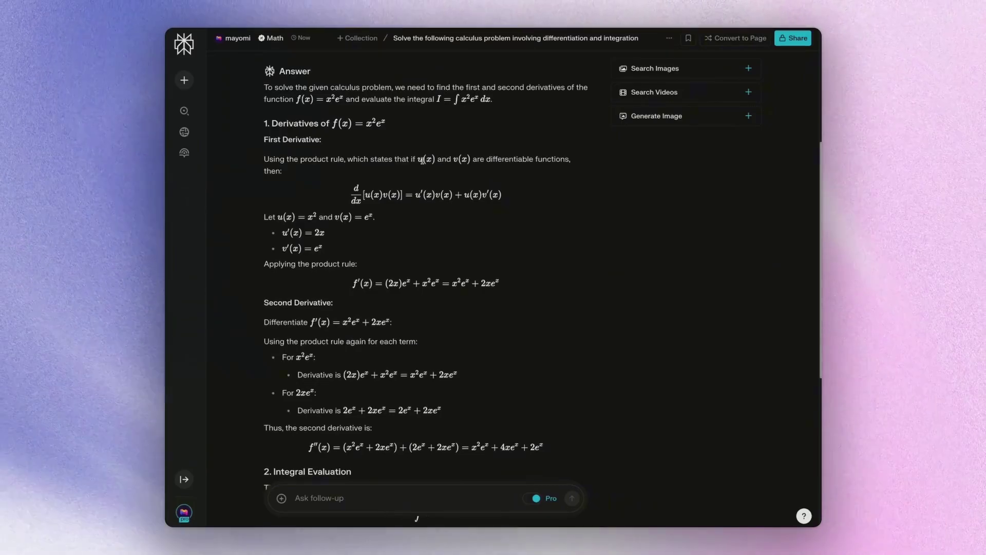
scroll(416, 161, "down", 4)
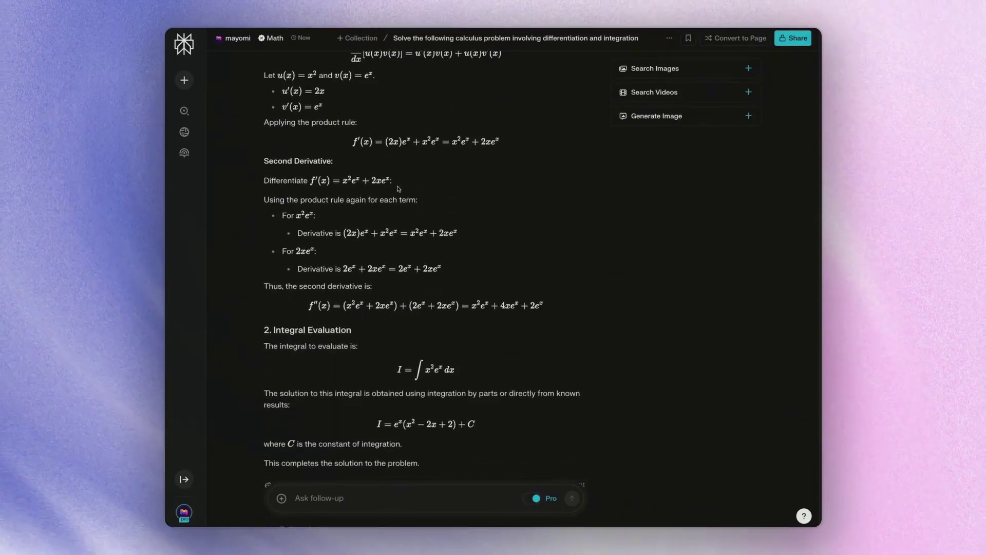
scroll(399, 188, "down", 4)
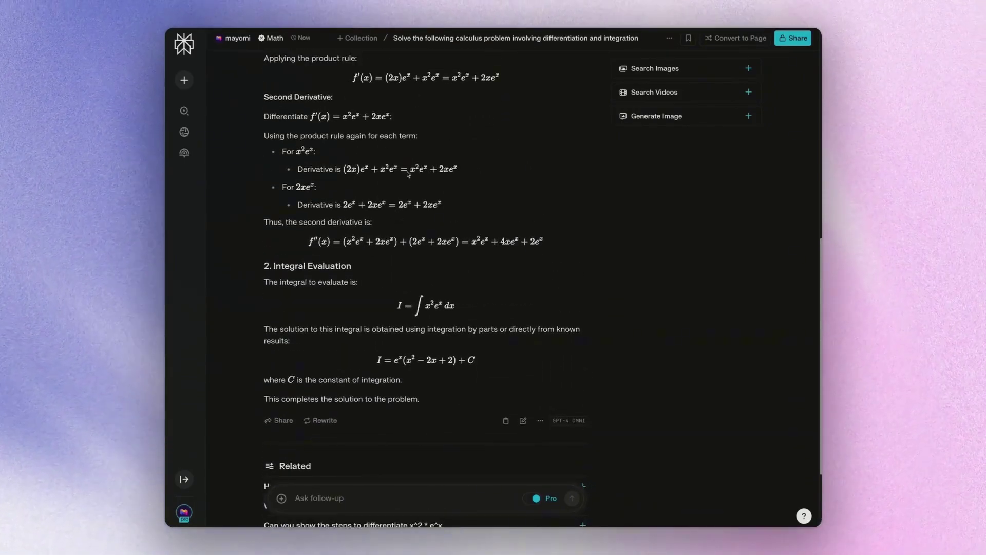